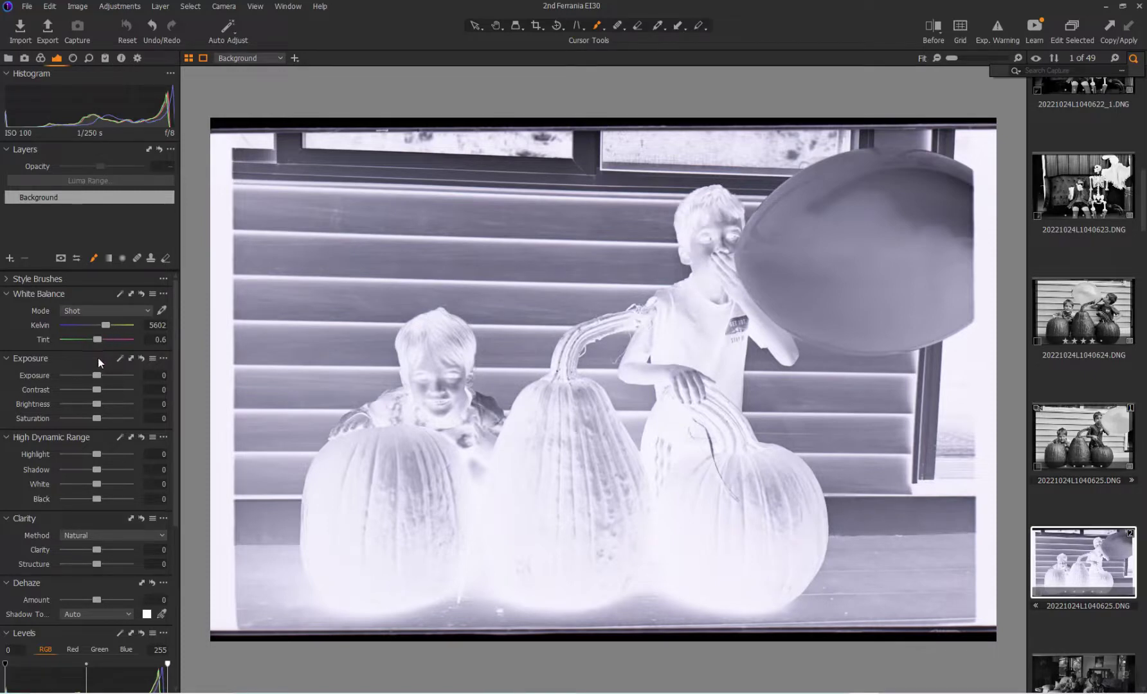
# Step: Set the negative scan's Exposure slider to -0.4
pyautogui.click(98, 376)
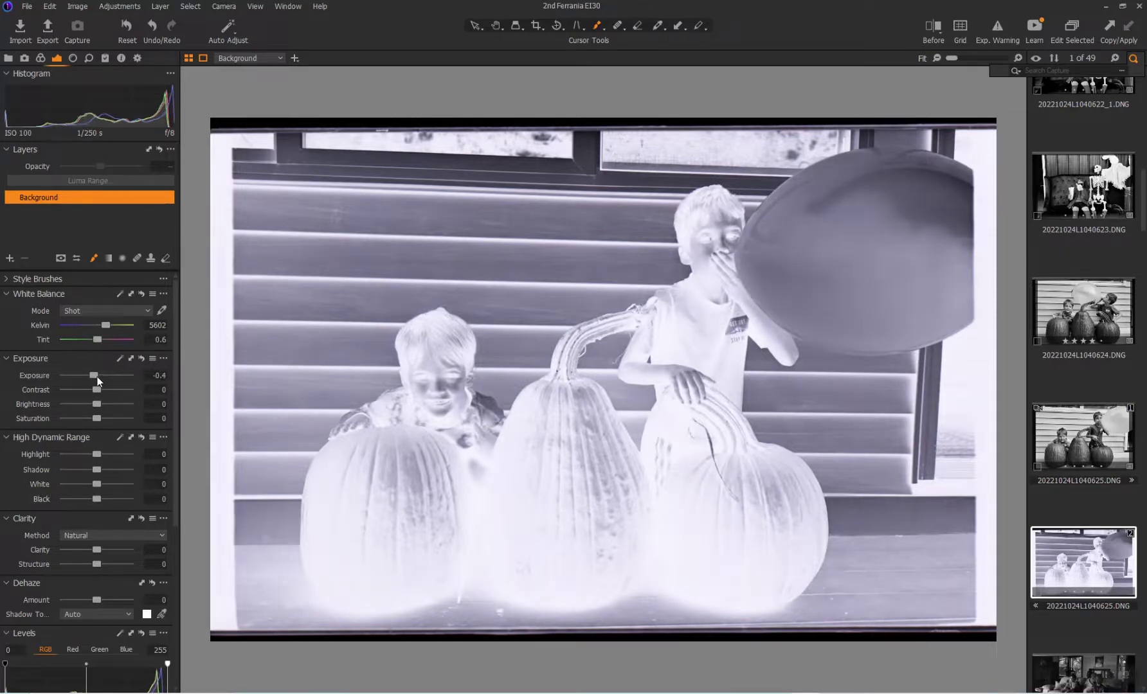
pyautogui.scroll(5, 97, 376)
pyautogui.scroll(-9, 97, 376)
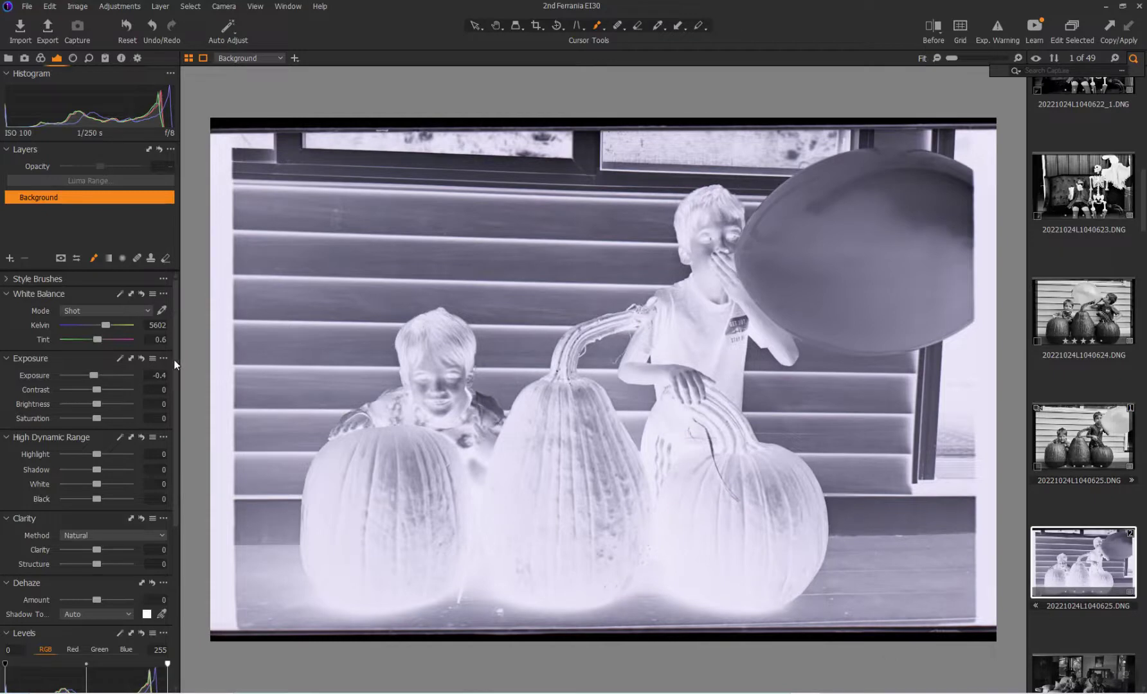
# Step: Pull the Levels white points in per channel: Red 235, Green 235, Blue 245
pyautogui.moveTo(176, 367); pyautogui.dragTo(161, 500)
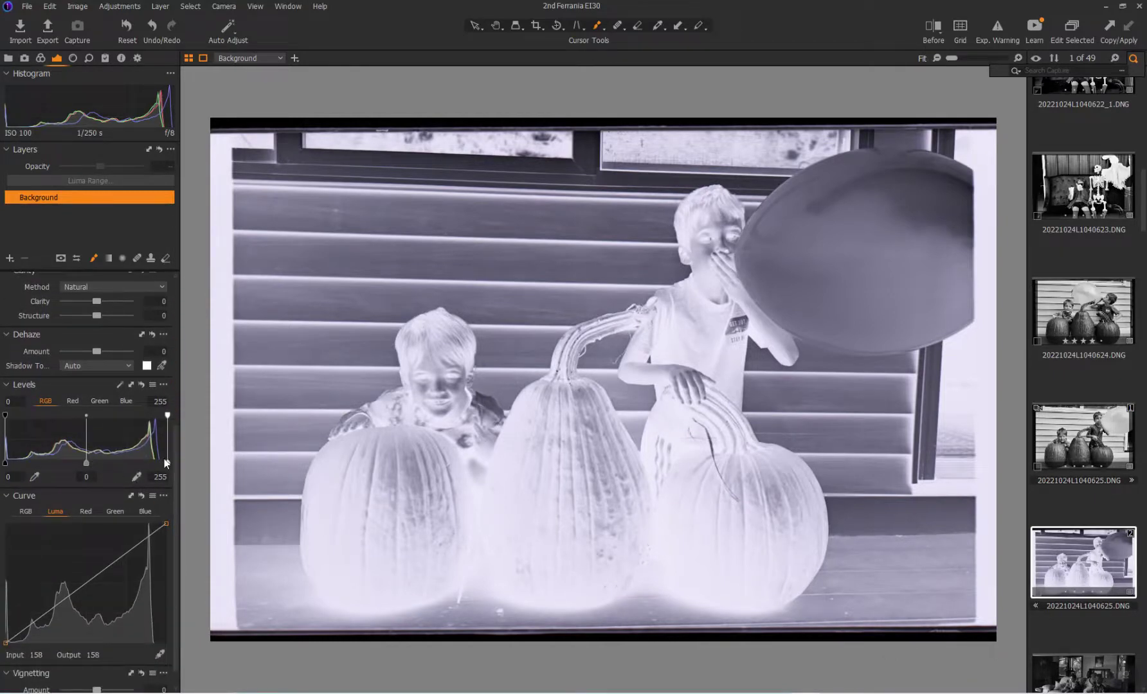
pyautogui.click(73, 400)
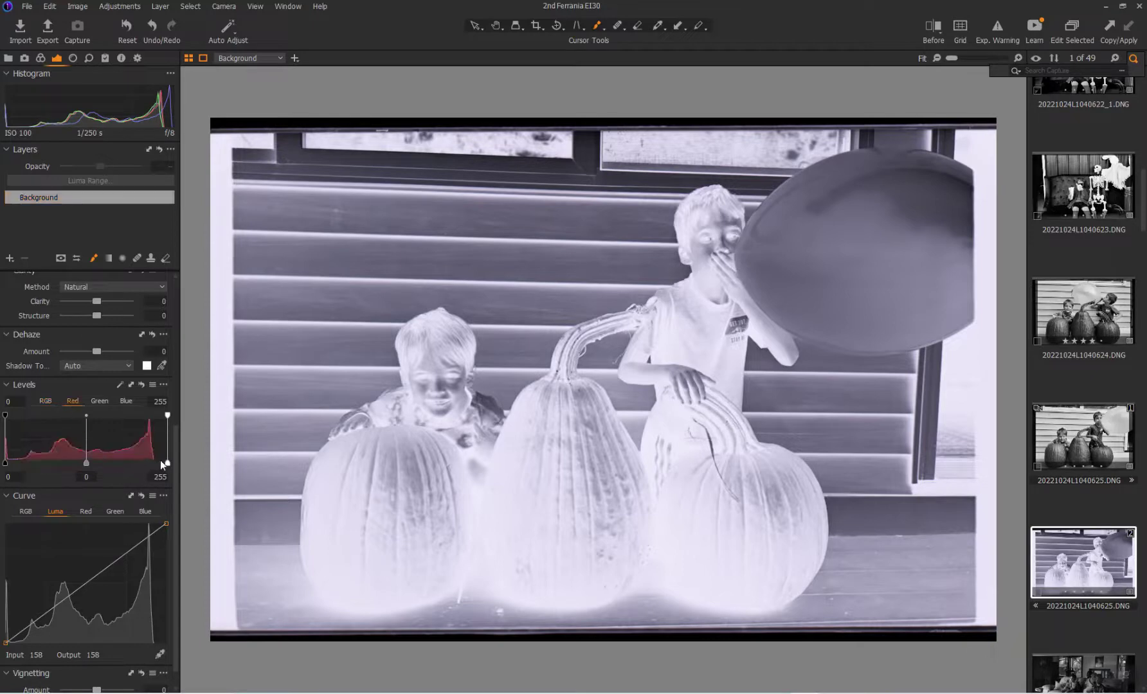
pyautogui.moveTo(167, 464); pyautogui.dragTo(154, 462)
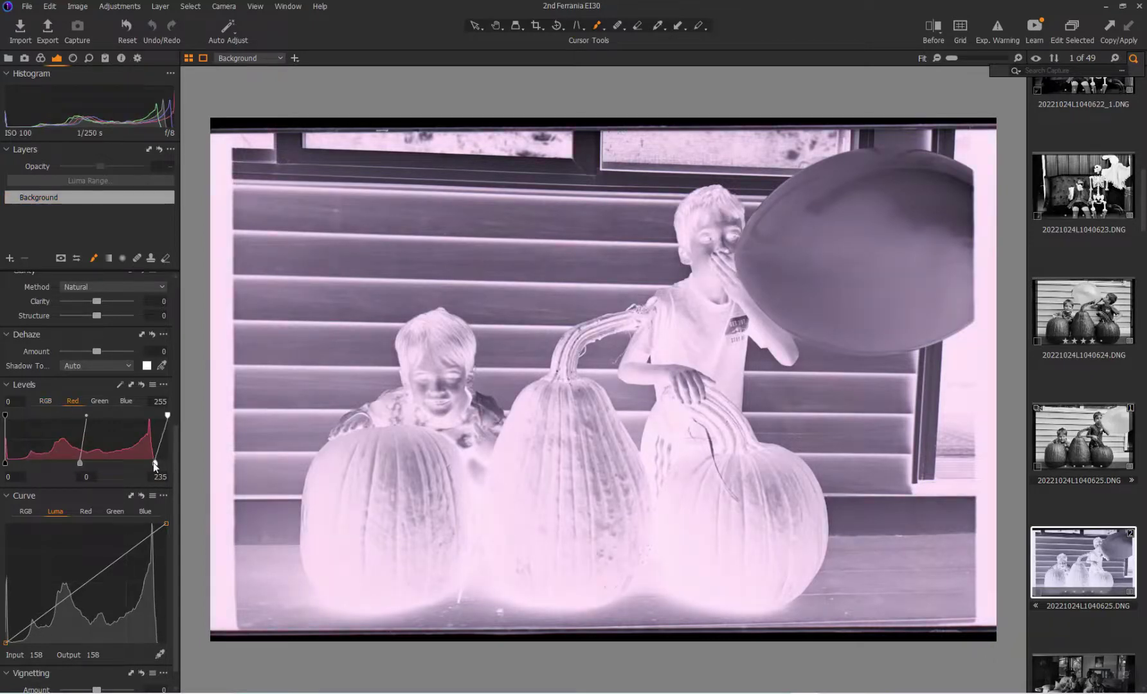
pyautogui.click(100, 400)
pyautogui.moveTo(168, 464); pyautogui.dragTo(155, 462)
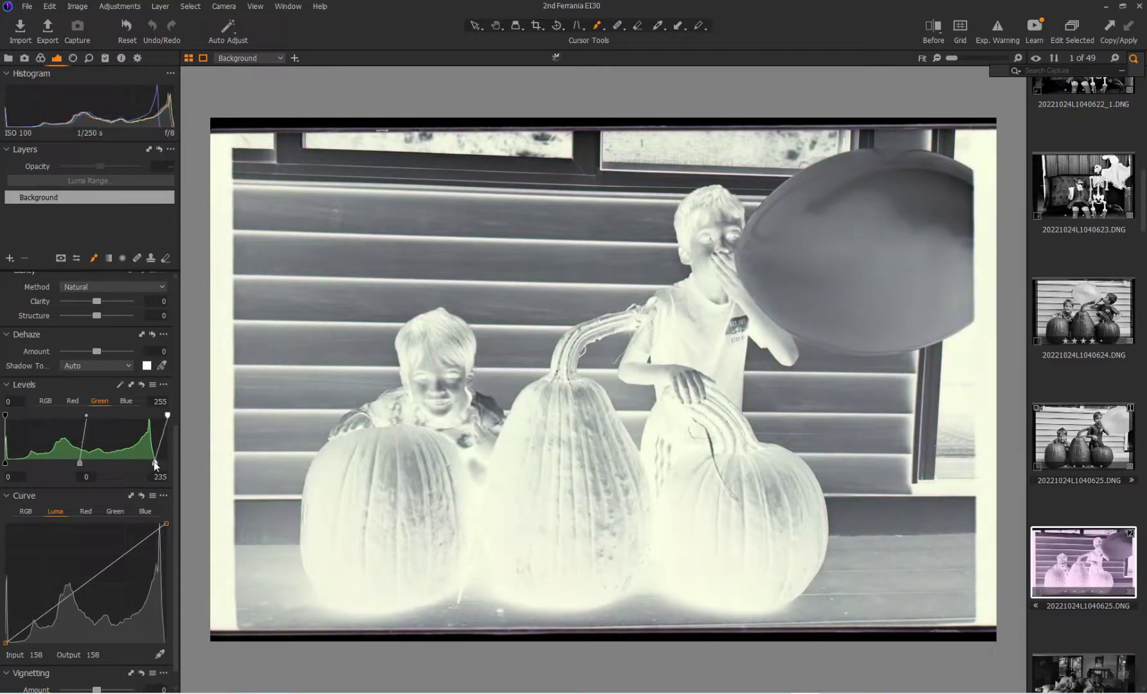
pyautogui.click(126, 401)
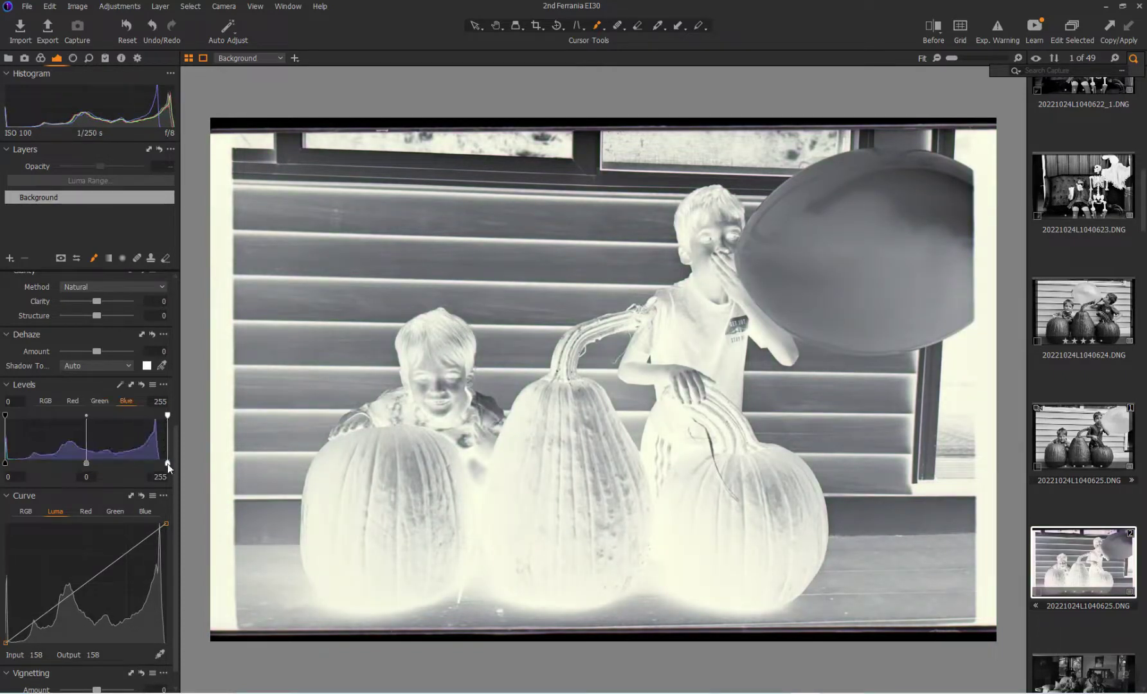
pyautogui.moveTo(168, 463); pyautogui.dragTo(160, 465)
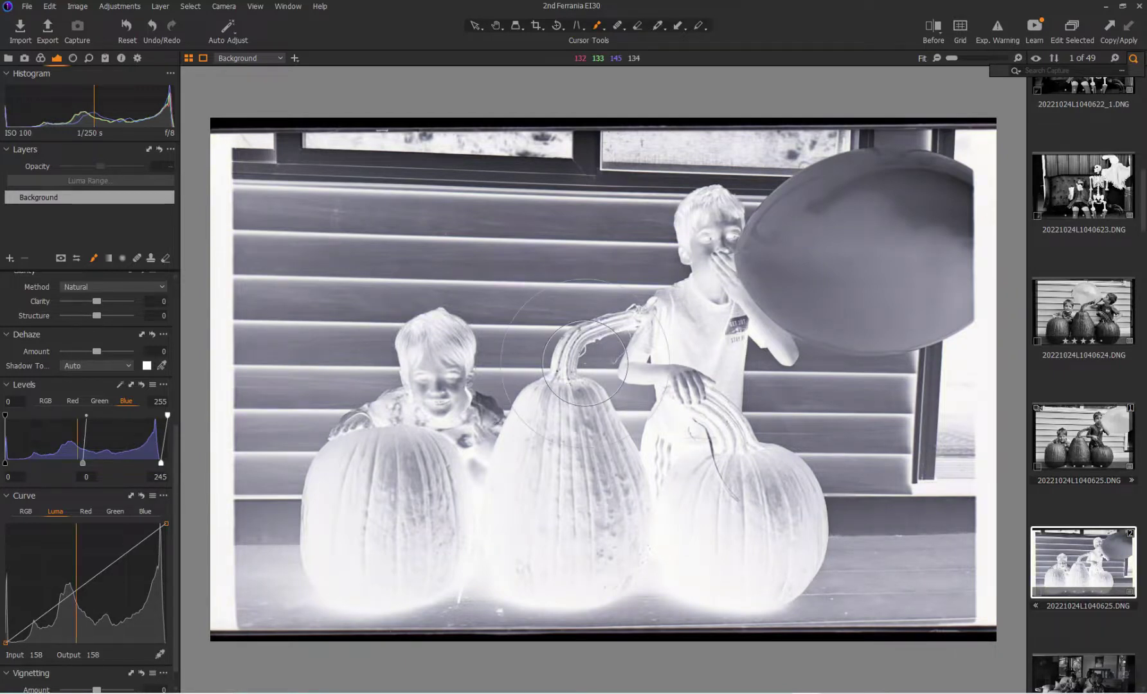
# Step: Reset Levels to RGB and enable Black & White on the Color tab
pyautogui.click(46, 403)
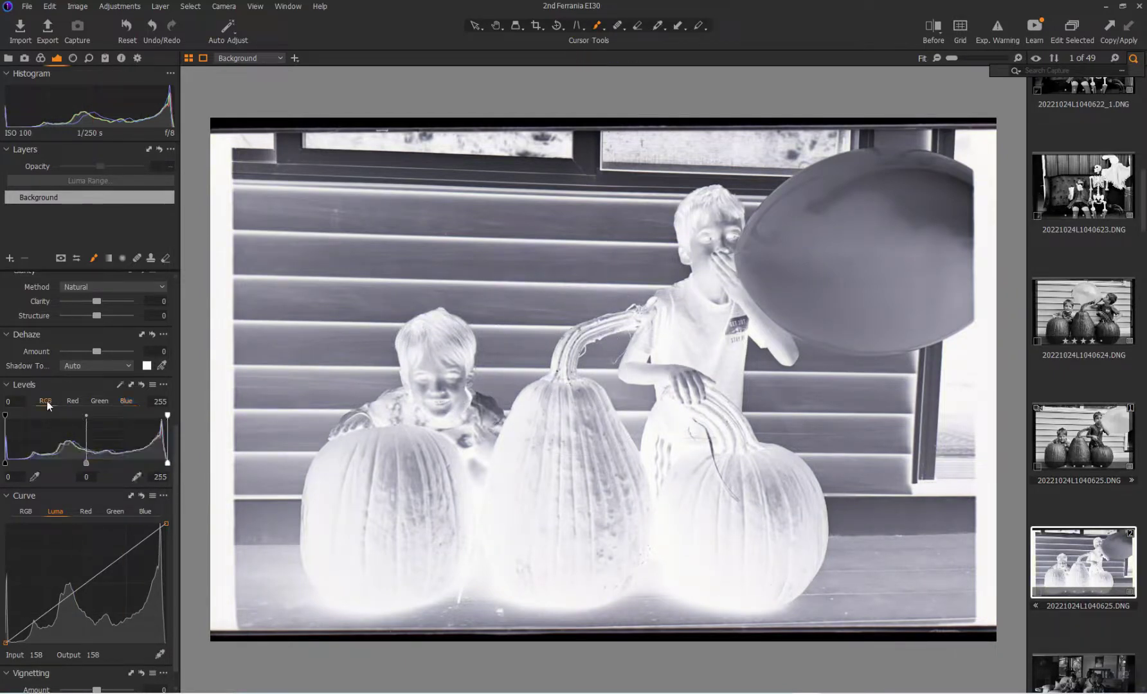
pyautogui.click(42, 59)
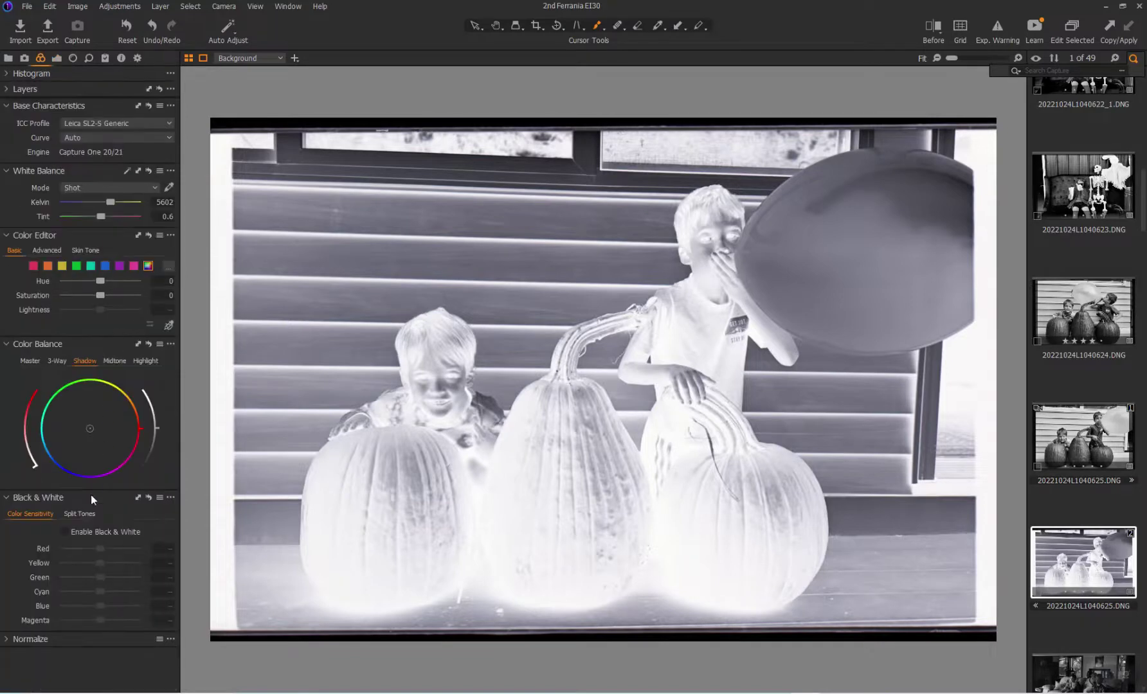
pyautogui.click(90, 534)
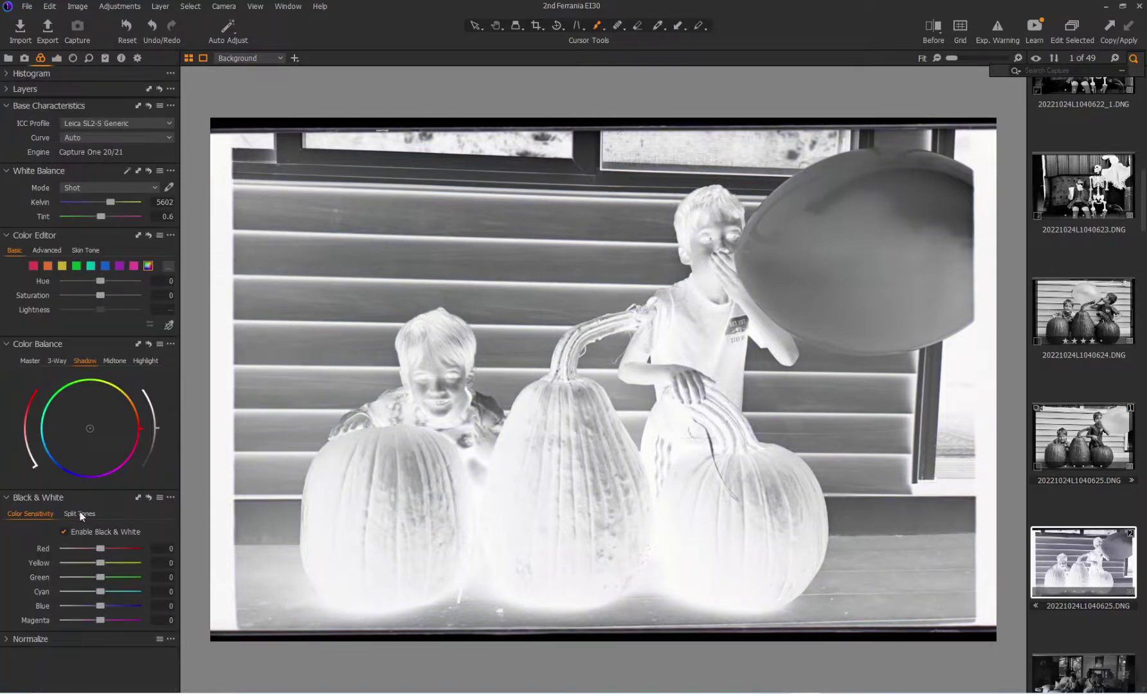
pyautogui.click(56, 59)
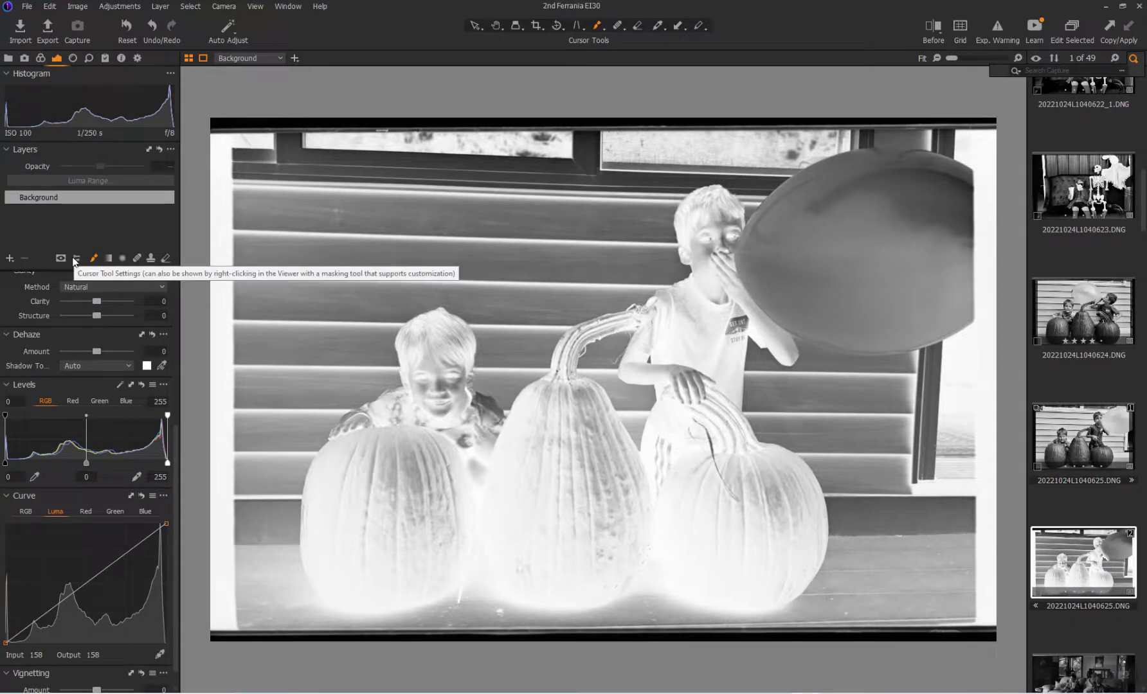
pyautogui.click(40, 59)
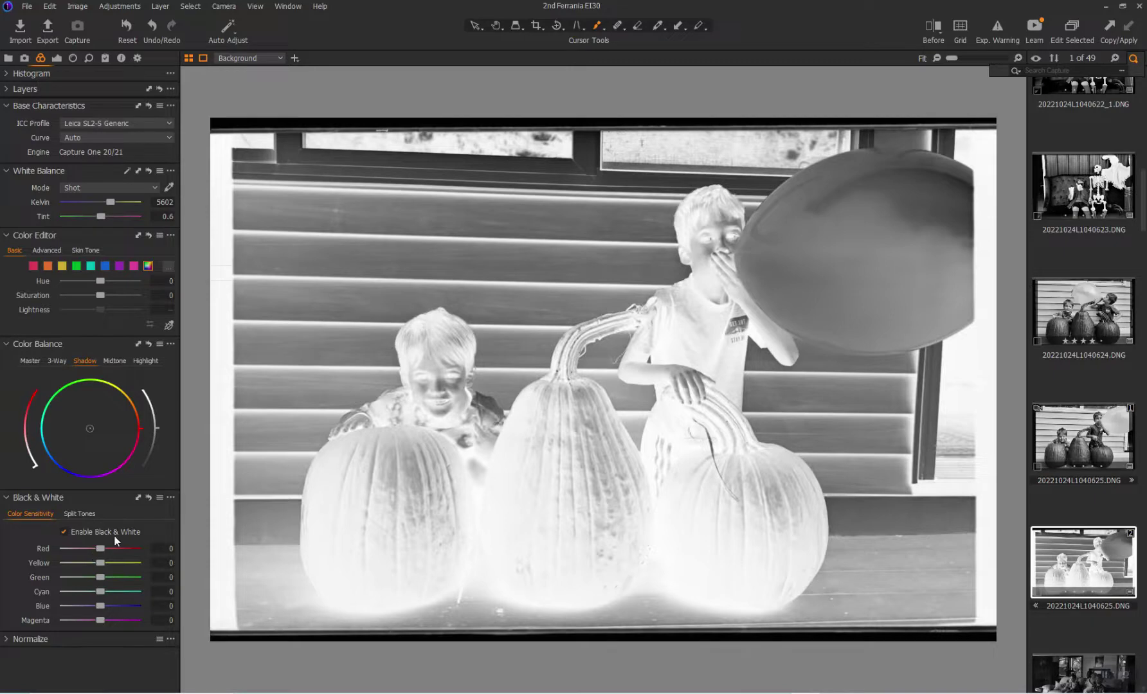
pyautogui.click(56, 60)
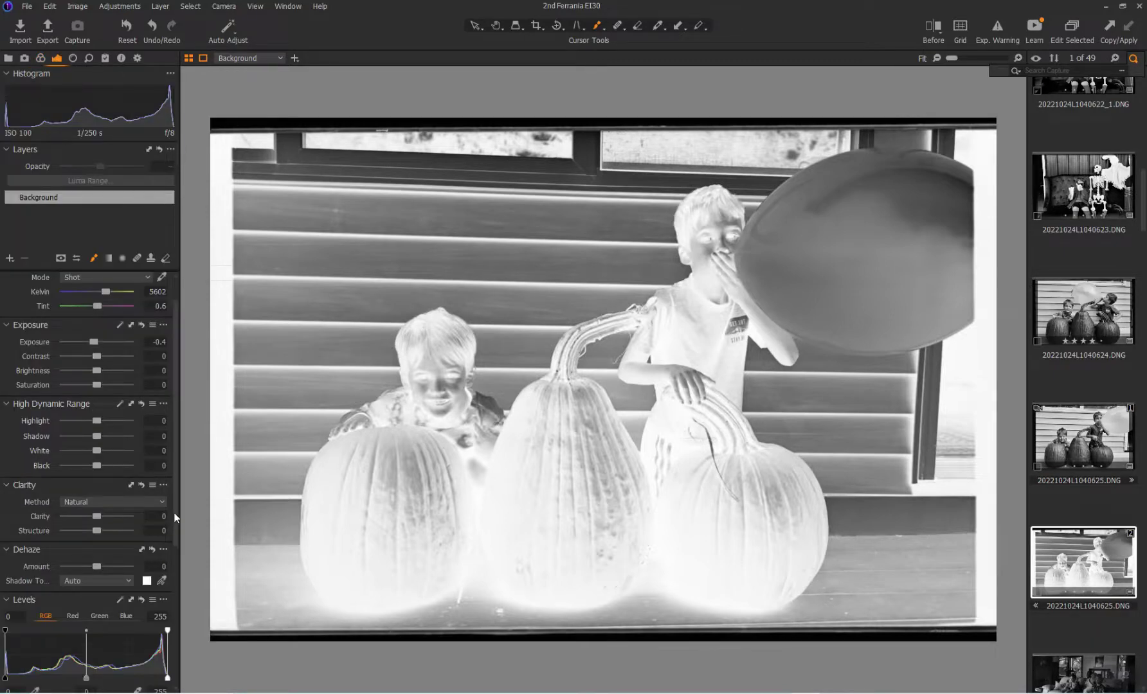
# Step: Swap the Levels output handles to 255 and 0, then set the midtone to 0.34
pyautogui.moveTo(174, 513); pyautogui.dragTo(180, 631)
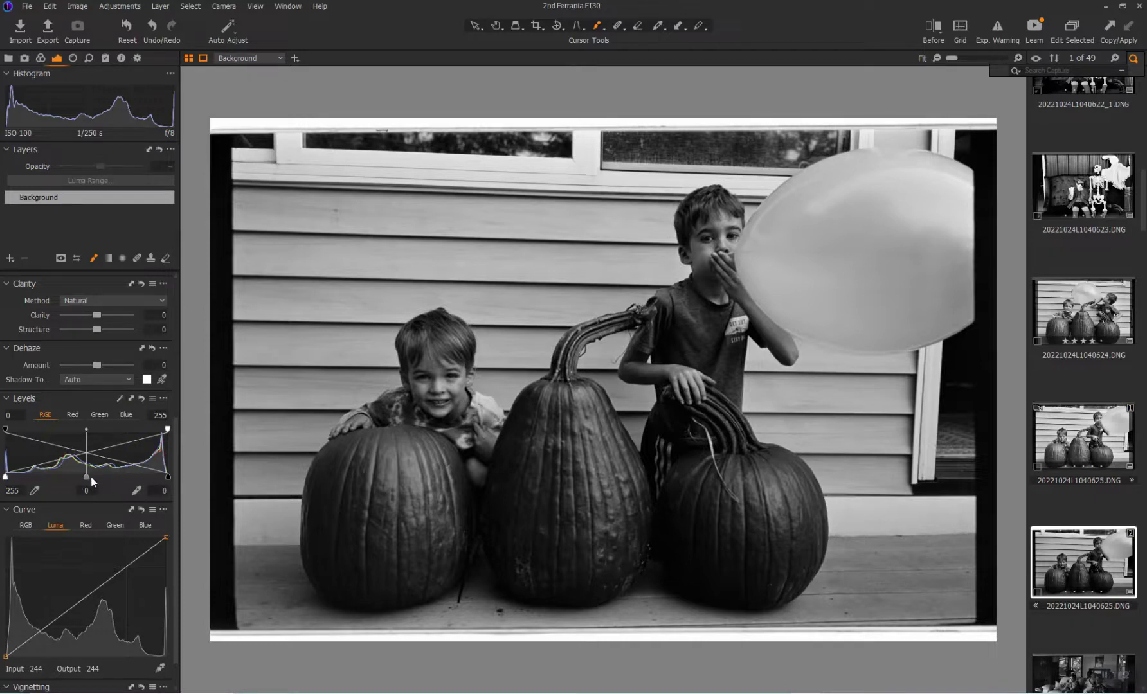
pyautogui.moveTo(87, 476)
pyautogui.mouseDown()
pyautogui.moveTo(75, 476)
pyautogui.moveTo(114, 475)
pyautogui.mouseUp()
# Step: Crop the left, bottom, right and top film borders to about 3850 × 2551 px
pyautogui.click(536, 25)
pyautogui.moveTo(216, 376); pyautogui.dragTo(237, 378)
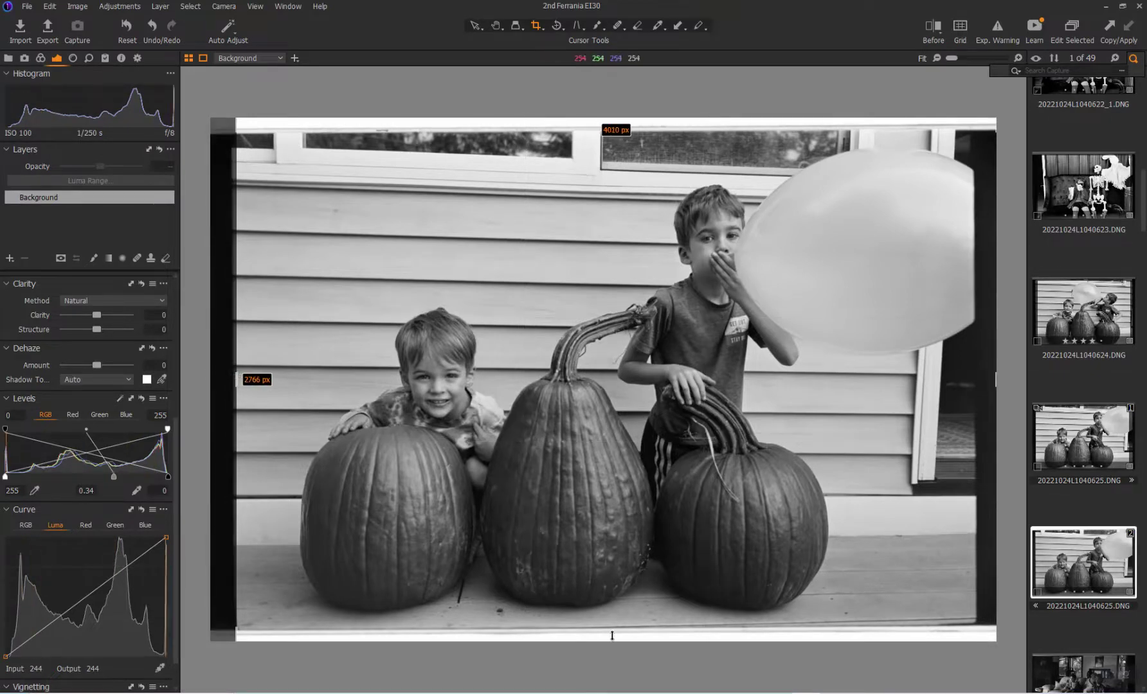
pyautogui.moveTo(613, 640); pyautogui.dragTo(614, 619)
pyautogui.moveTo(996, 368); pyautogui.dragTo(966, 367)
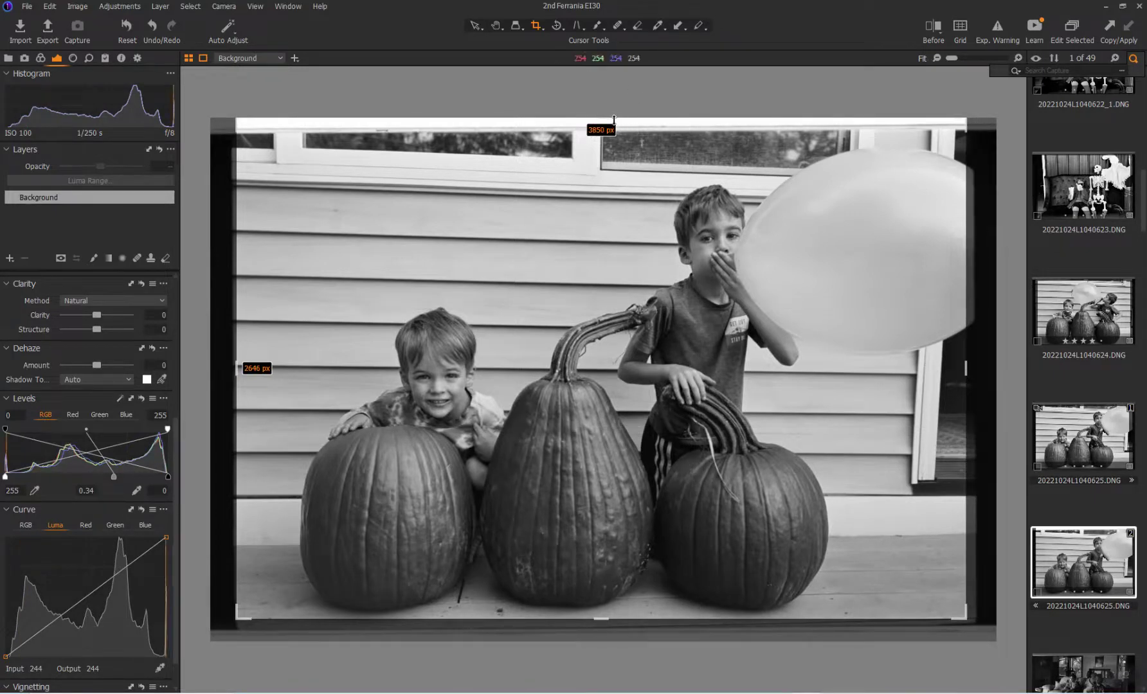
pyautogui.moveTo(614, 118); pyautogui.dragTo(606, 137)
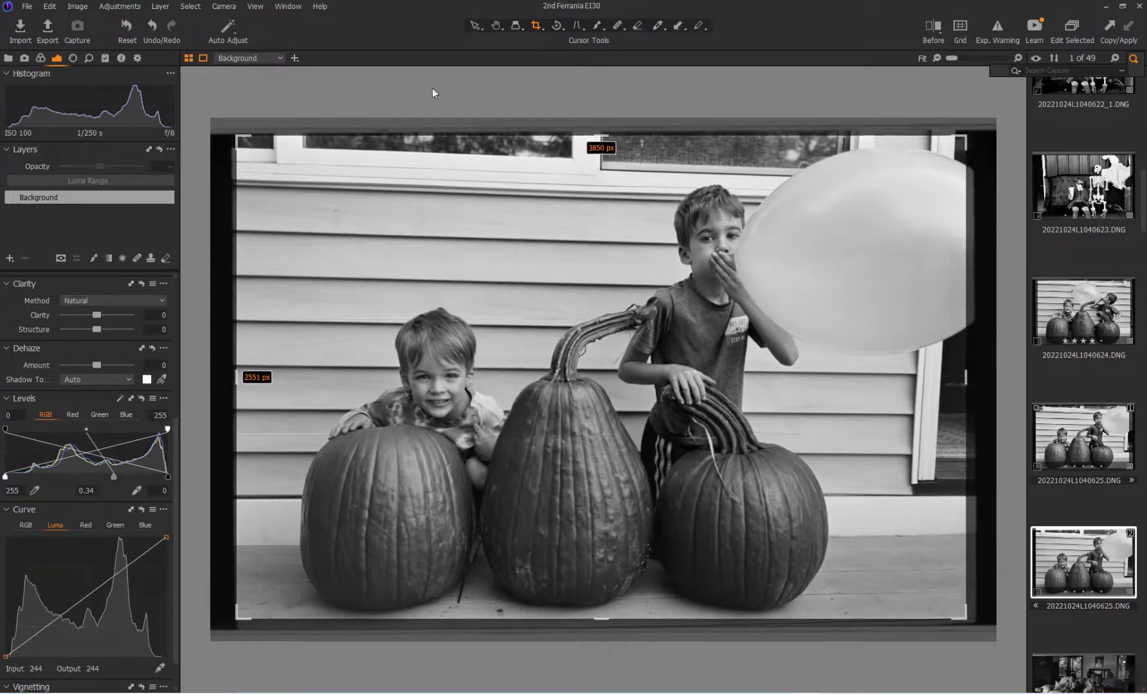
pyautogui.click(479, 27)
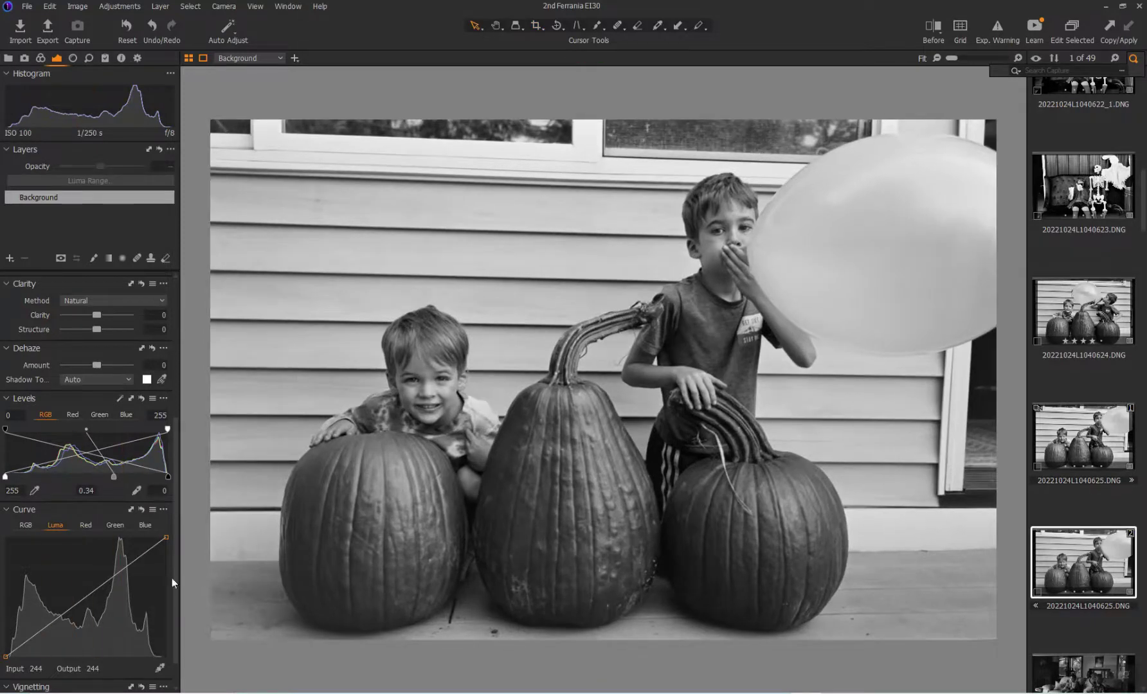
# Step: Set Contrast 1, Brightness -1, HDR Highlight -2 and White 7 on the cropped photo
pyautogui.moveTo(175, 537); pyautogui.dragTo(193, 343)
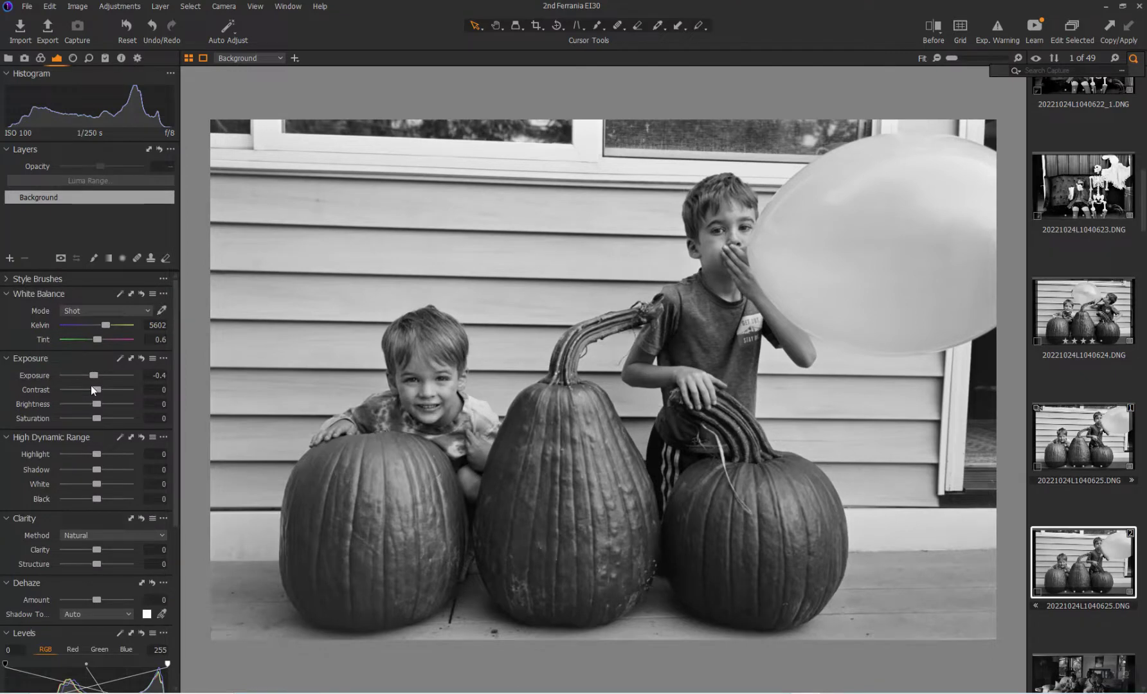
pyautogui.moveTo(96, 389)
pyautogui.mouseDown()
pyautogui.moveTo(117, 390)
pyautogui.moveTo(93, 389)
pyautogui.mouseUp()
pyautogui.moveTo(97, 453)
pyautogui.mouseDown()
pyautogui.moveTo(150, 457)
pyautogui.moveTo(98, 455)
pyautogui.mouseUp()
pyautogui.scroll(3, 97, 387)
pyautogui.scroll(-2, 96, 405)
pyautogui.scroll(7, 98, 485)
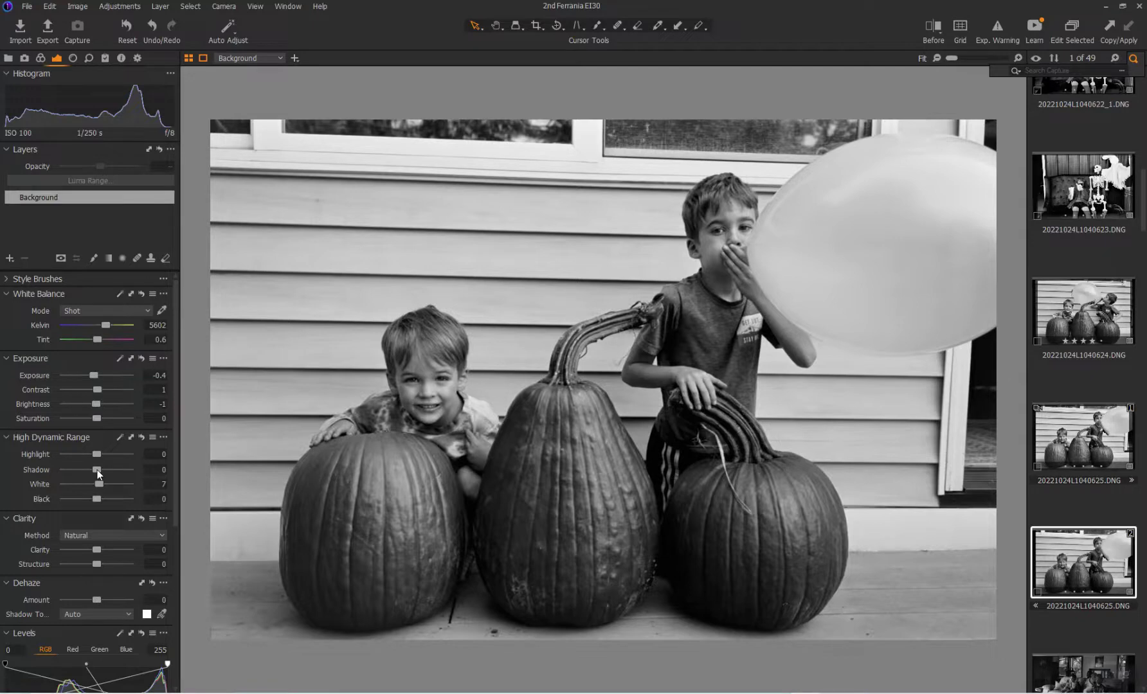
pyautogui.moveTo(98, 455); pyautogui.dragTo(97, 454)
pyautogui.scroll(-5, 177, 446)
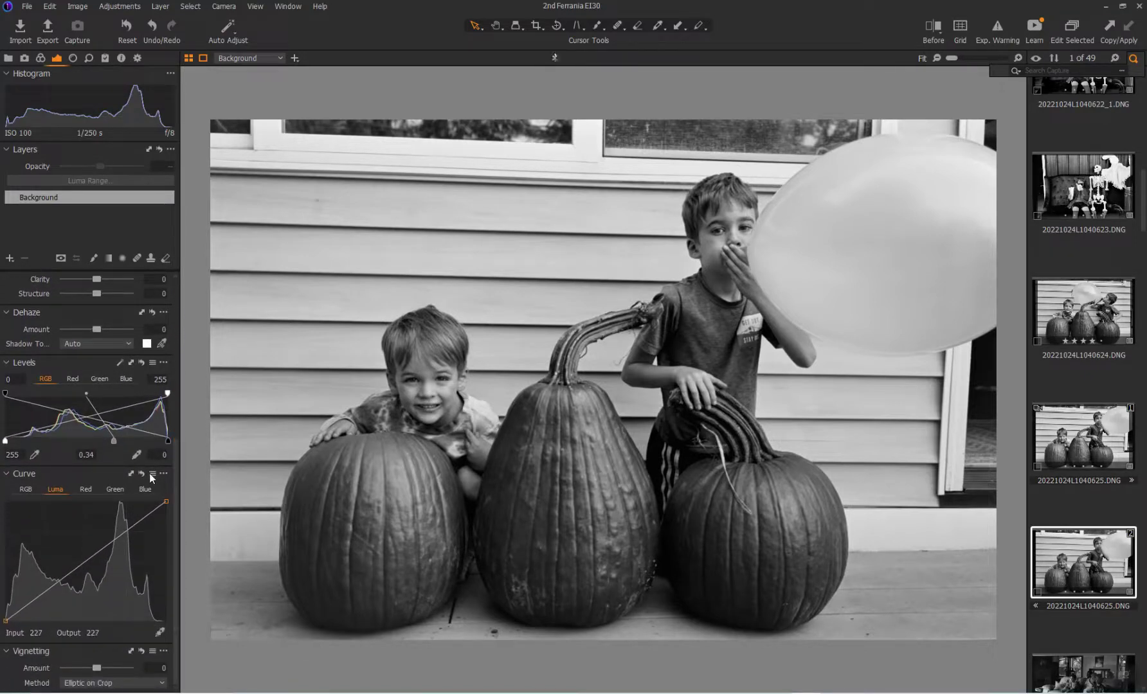
# Step: Set Exposure to -0.5 and Contrast to 11, leaving the Curve presets unapplied
pyautogui.click(152, 475)
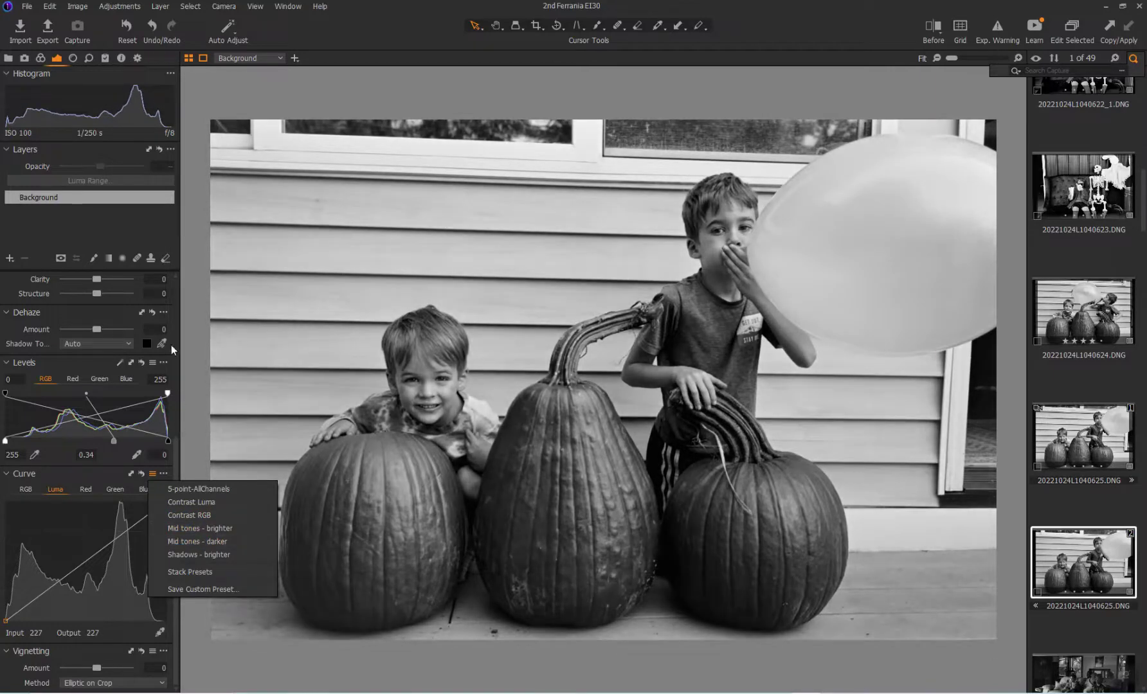
pyautogui.click(175, 446)
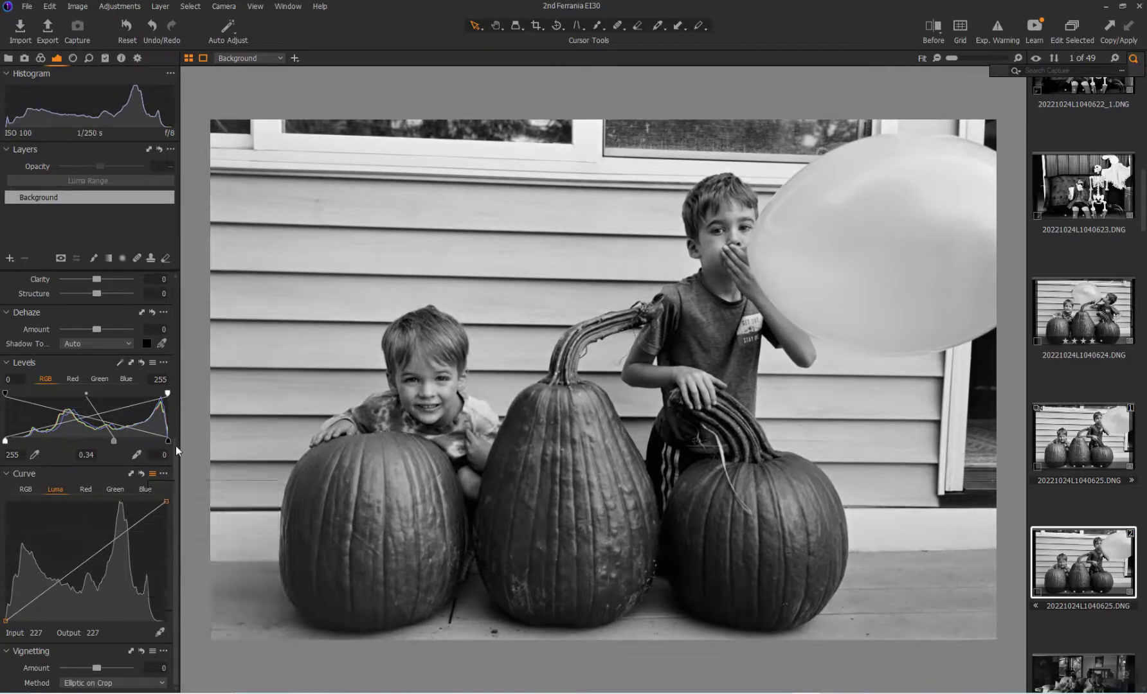
pyautogui.moveTo(175, 446); pyautogui.dragTo(182, 262)
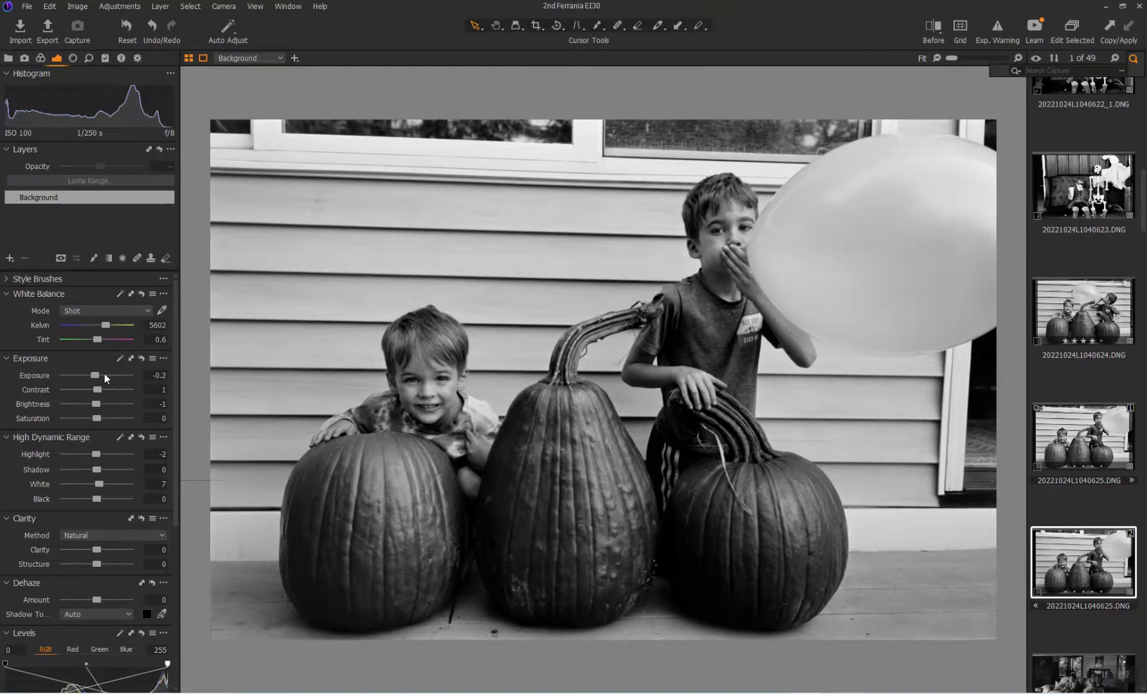
pyautogui.scroll(-1, 104, 374)
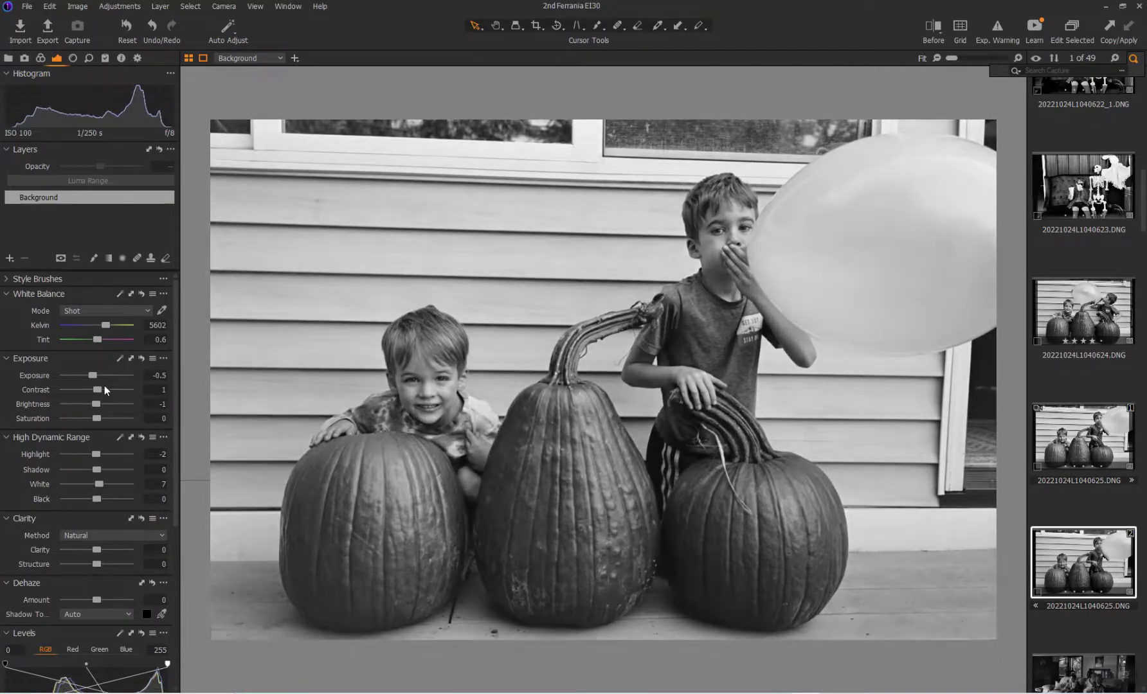
pyautogui.scroll(10, 104, 388)
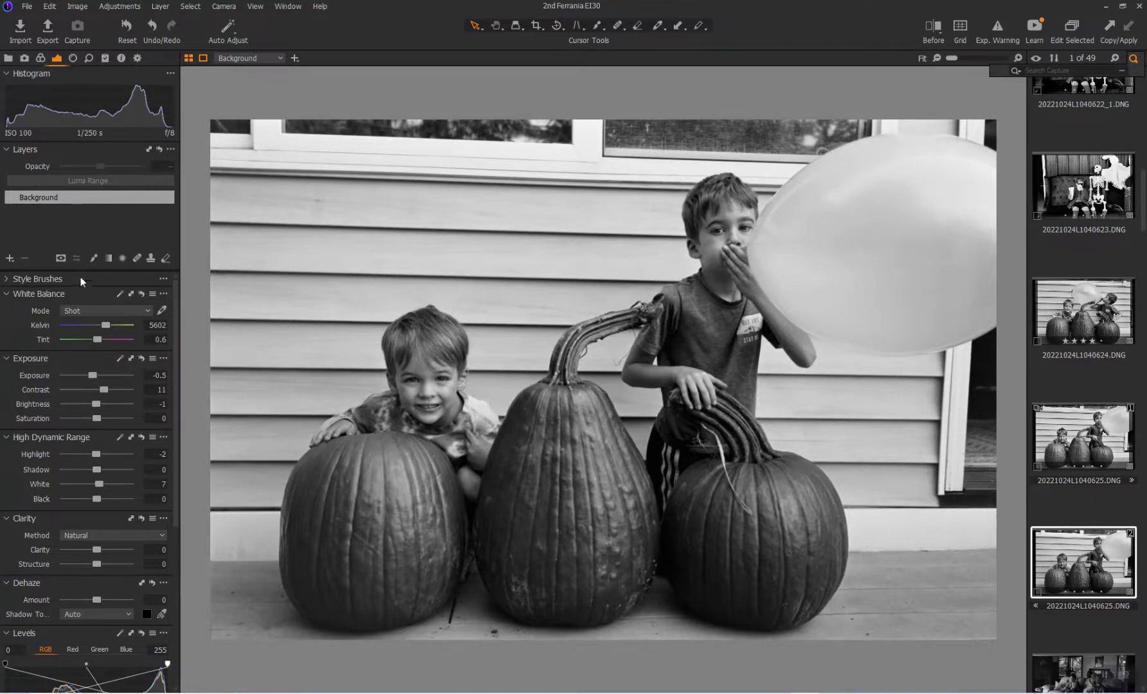
# Step: Brush a new Adjustment Layer 1 over the boy's face and raise its Contrast to 26
pyautogui.click(10, 259)
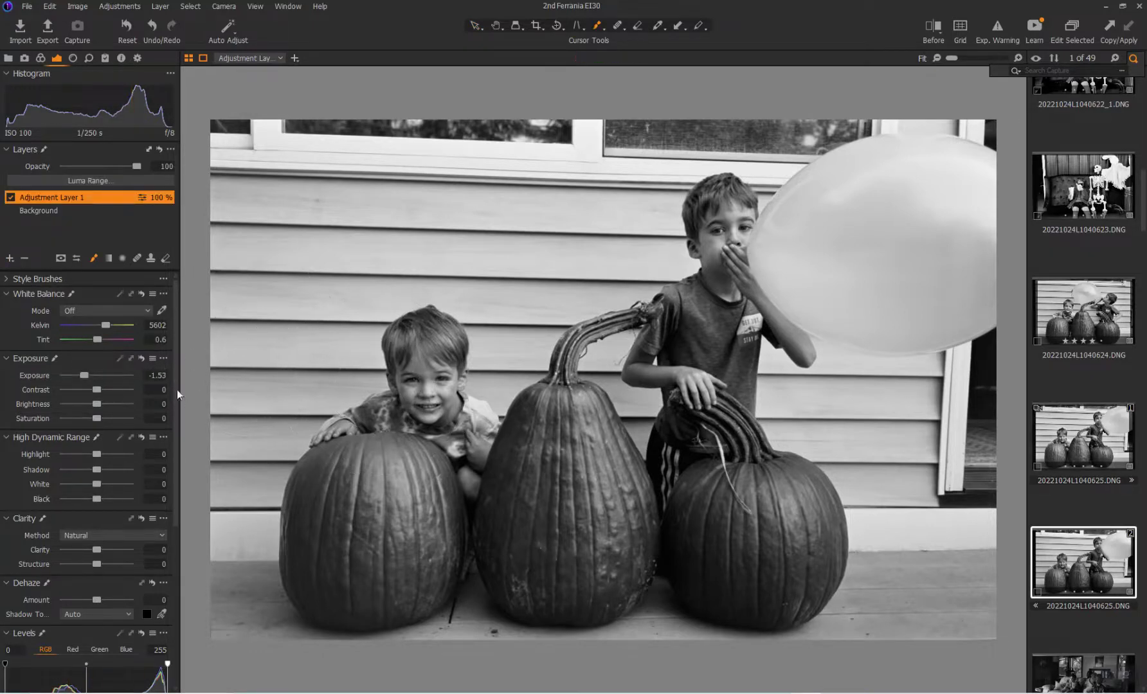
pyautogui.scroll(1, 426, 384)
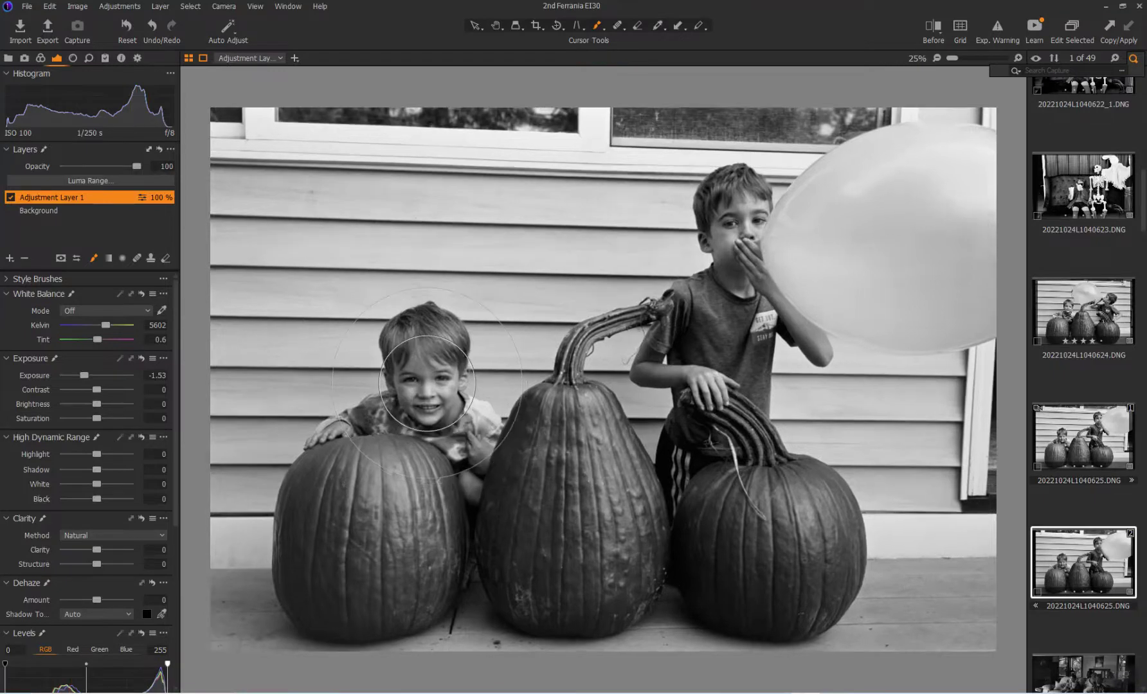
pyautogui.click(426, 384)
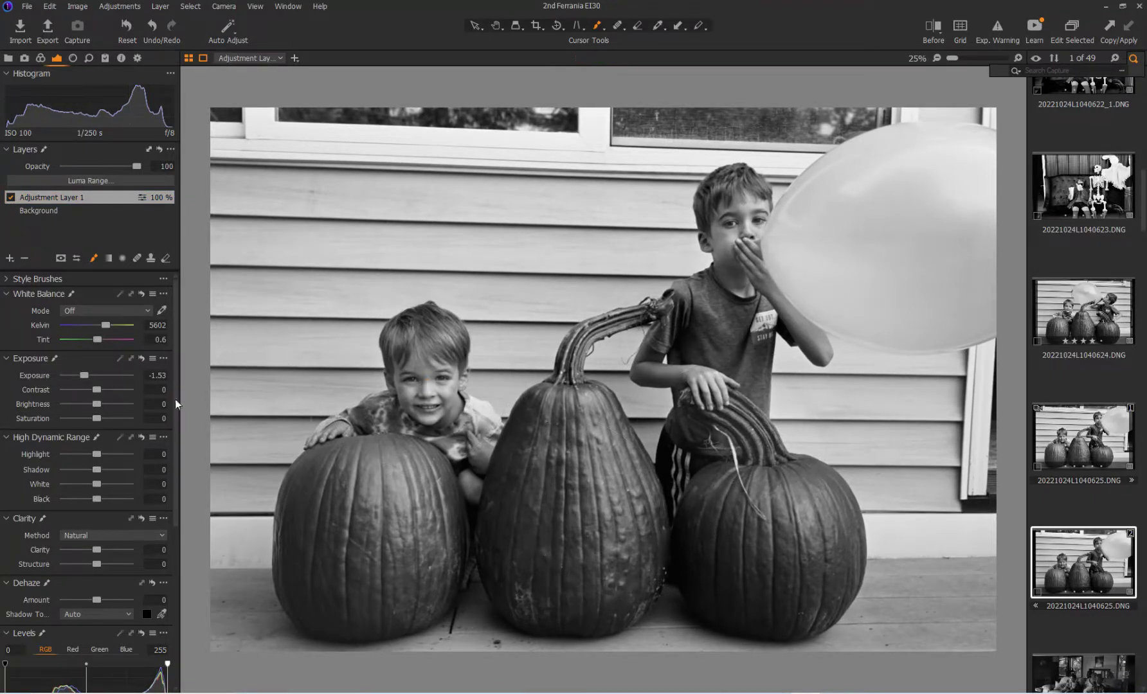
pyautogui.moveTo(112, 389); pyautogui.dragTo(72, 392)
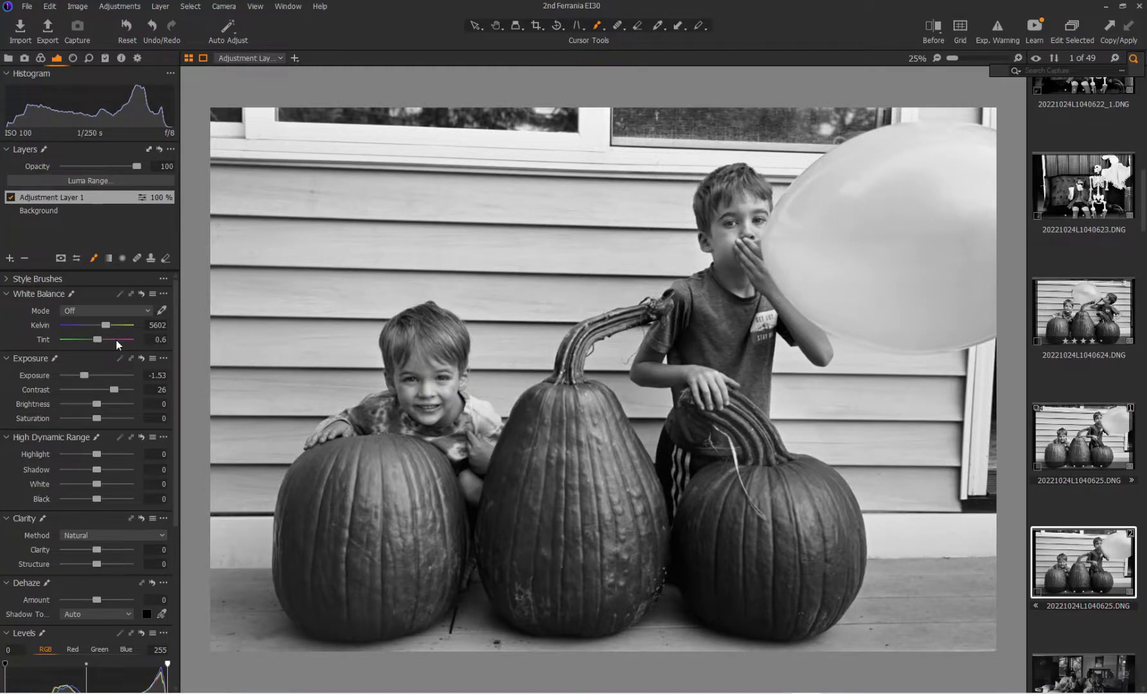
pyautogui.hotkey('ctrl', '0')
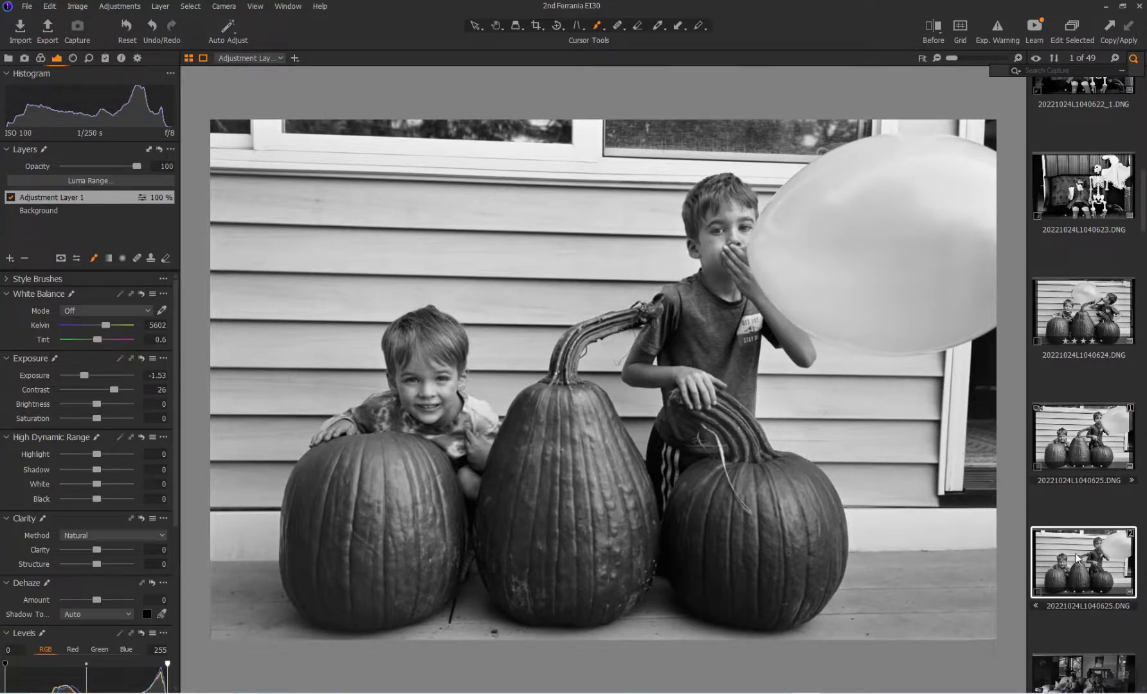
# Step: Select the sofa negative 20221024L1040630.DNG from the filmstrip
pyautogui.scroll(-6, 1077, 554)
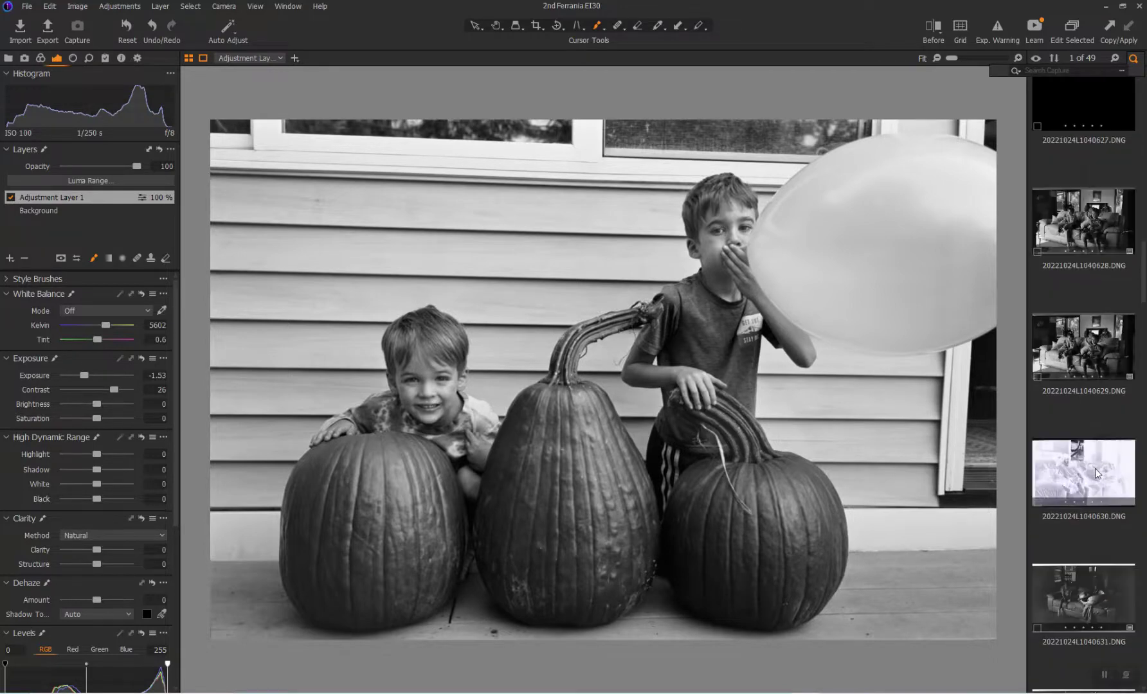
pyautogui.click(1094, 468)
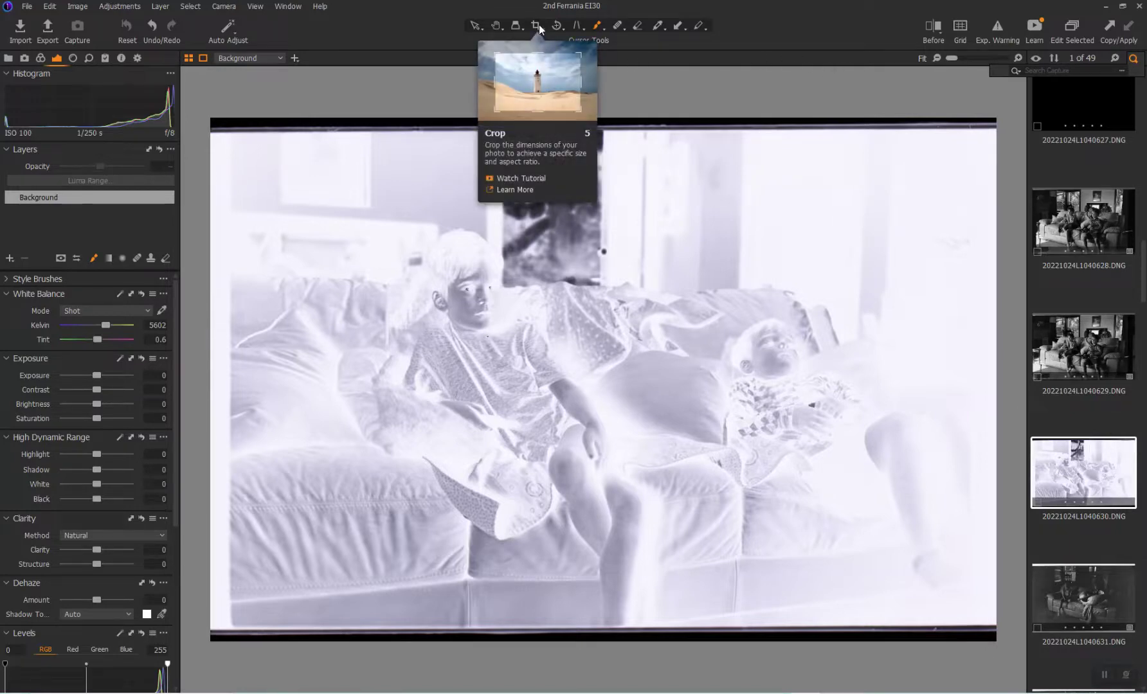
# Step: Crop the film borders off all four sides of the sofa negative
pyautogui.click(537, 27)
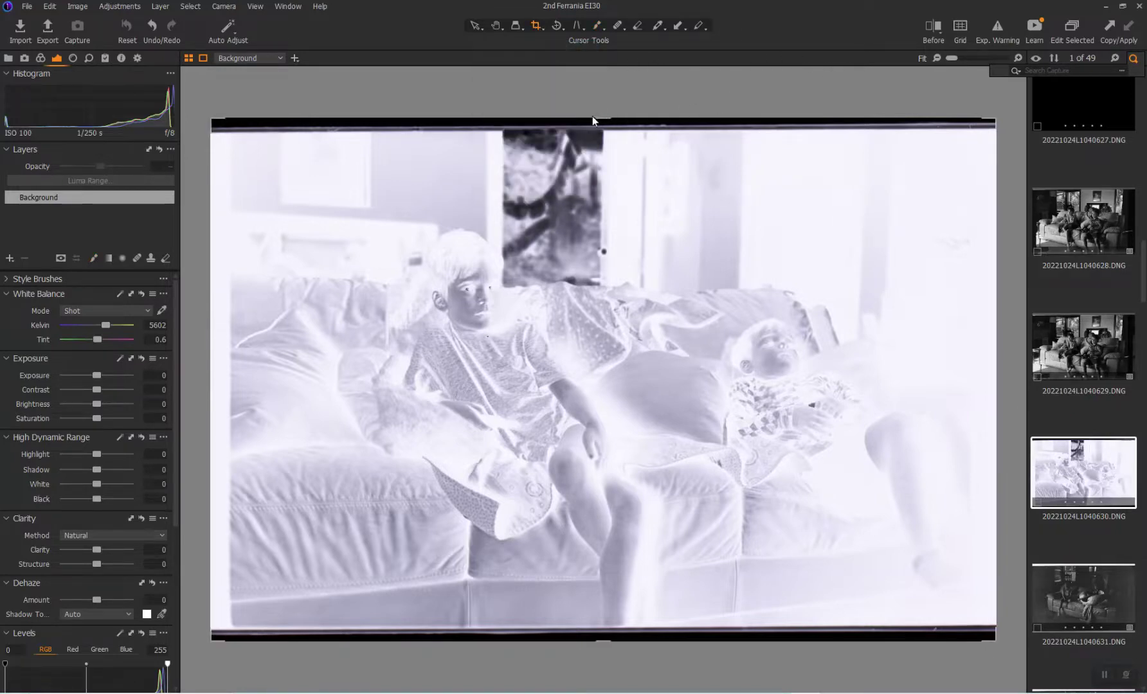
pyautogui.moveTo(603, 117); pyautogui.dragTo(609, 131)
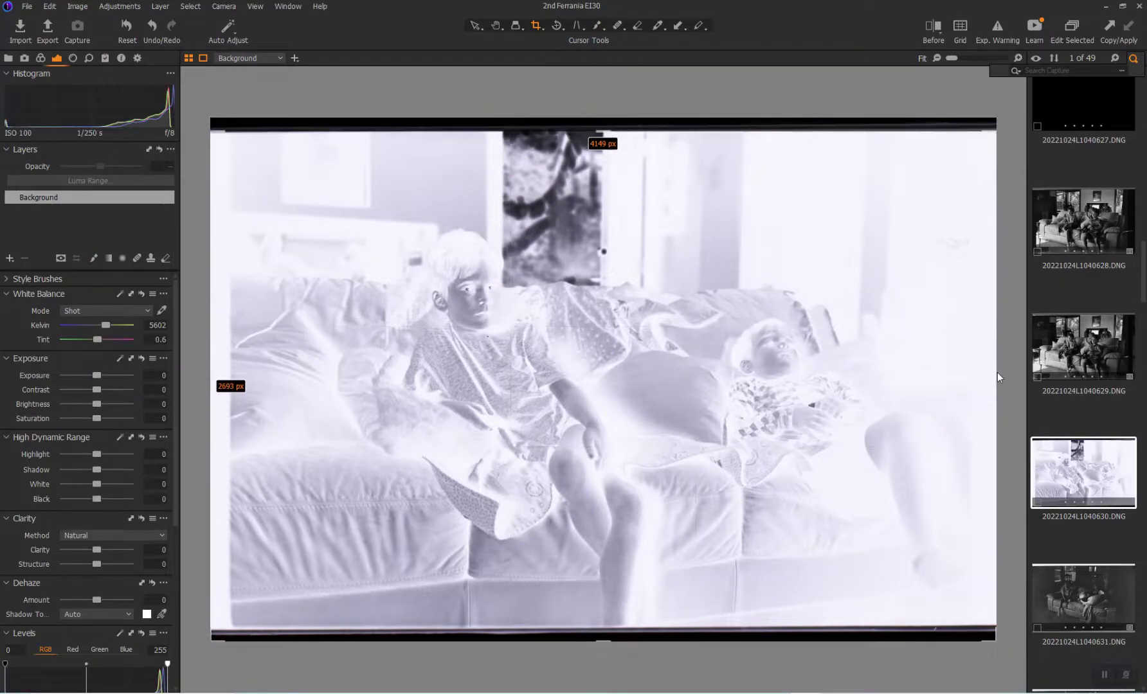
pyautogui.moveTo(995, 373); pyautogui.dragTo(958, 372)
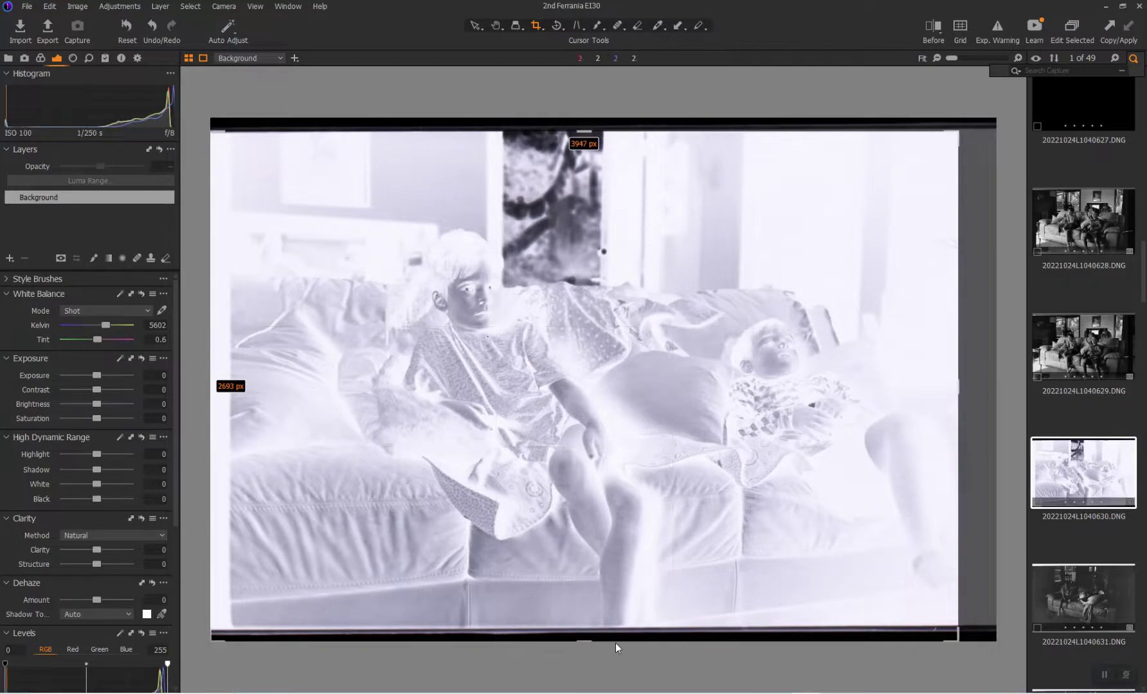
pyautogui.moveTo(585, 640); pyautogui.dragTo(583, 623)
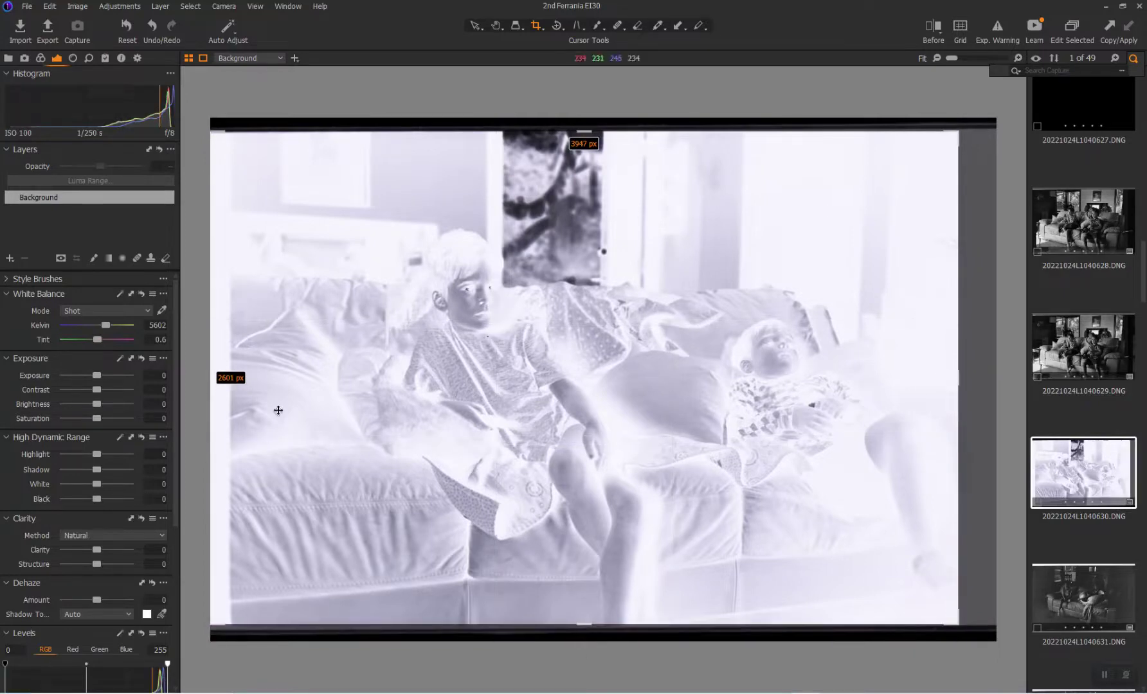
pyautogui.moveTo(211, 348); pyautogui.dragTo(237, 348)
pyautogui.click(478, 29)
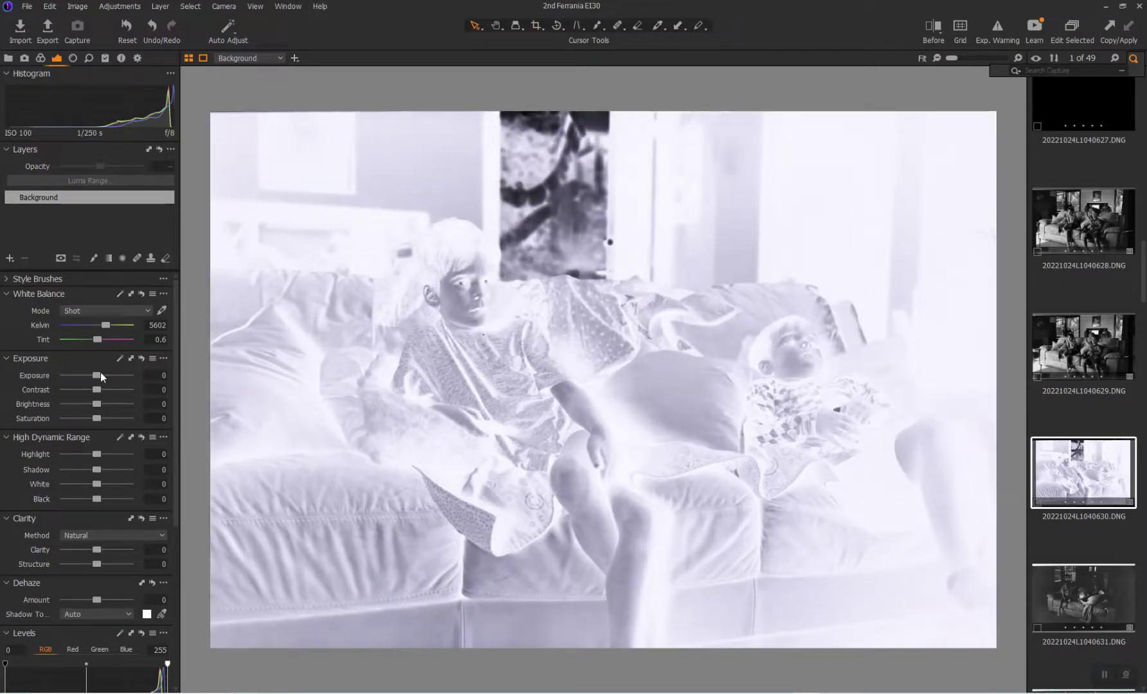
# Step: Lower the Levels white points: overall to 227, red to 212, then green and blue
pyautogui.scroll(-2, 101, 376)
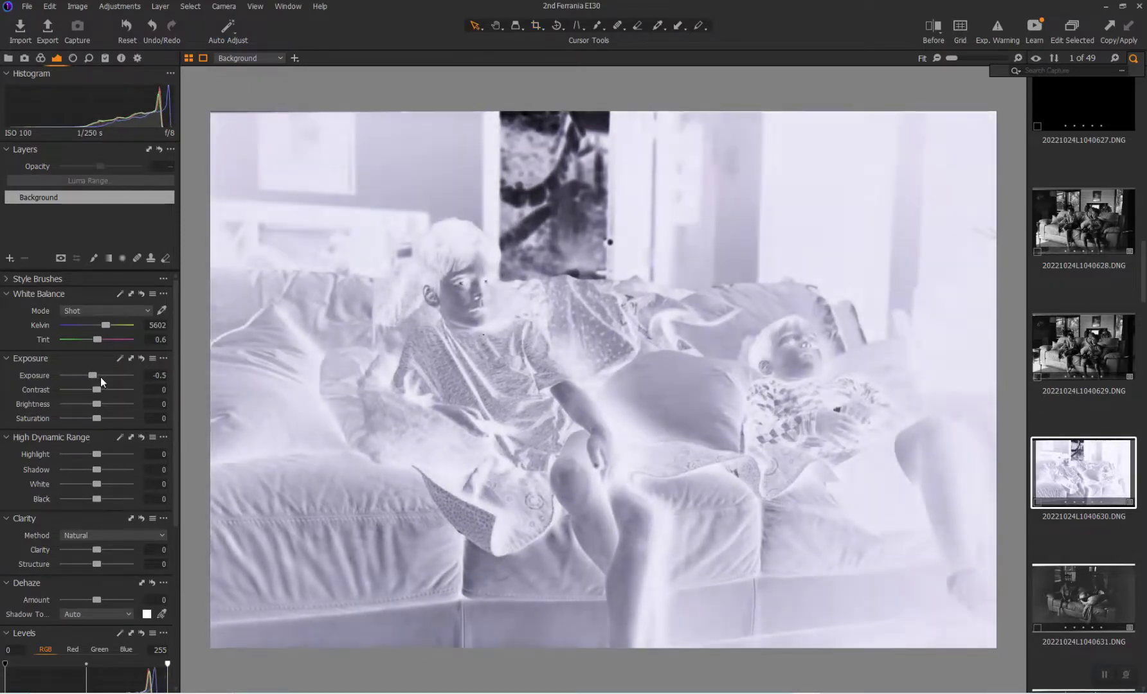
pyautogui.scroll(-2, 100, 376)
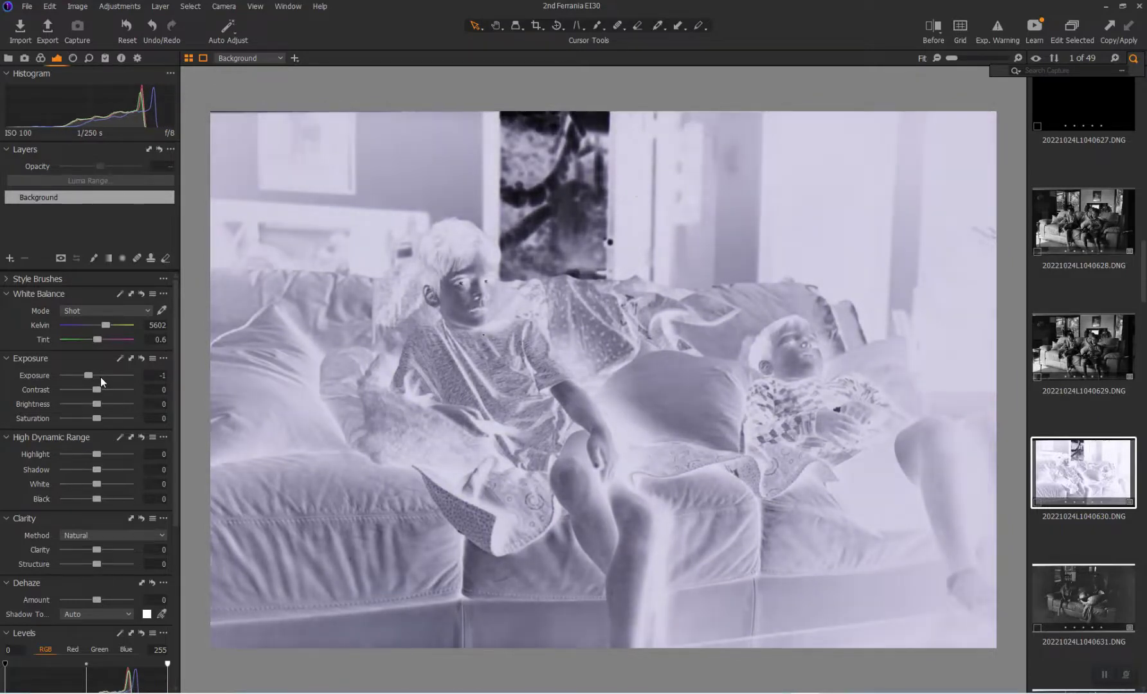
pyautogui.scroll(-5, 159, 577)
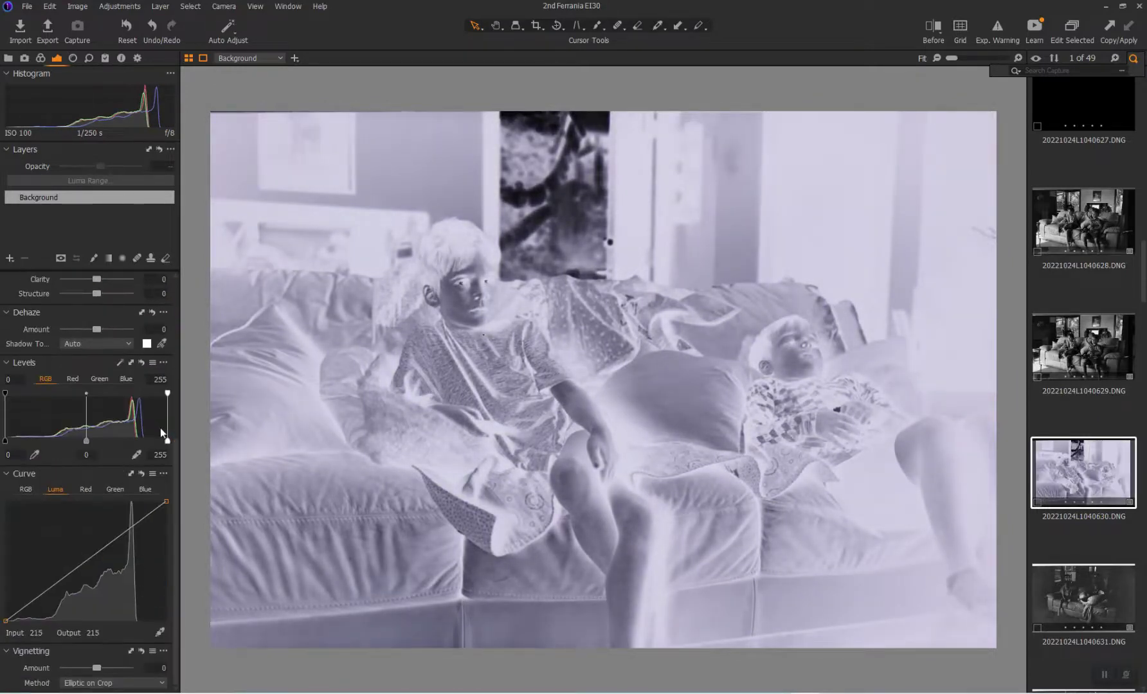
pyautogui.moveTo(167, 441); pyautogui.dragTo(146, 441)
pyautogui.click(72, 379)
pyautogui.click(98, 379)
pyautogui.click(127, 379)
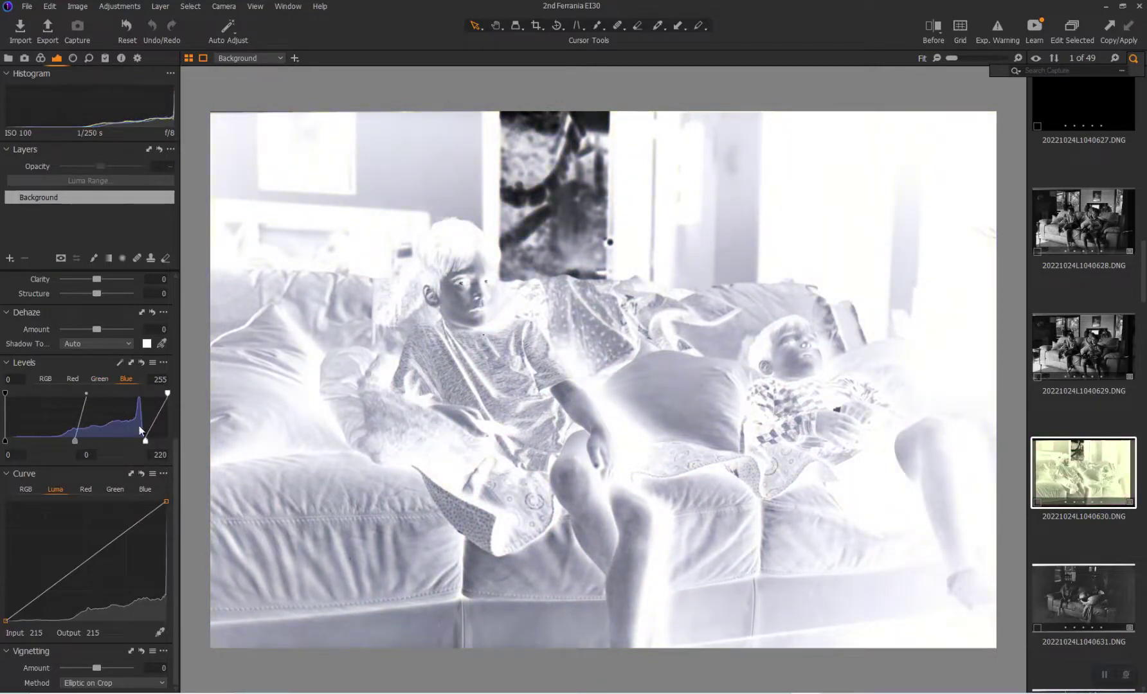
# Step: Enable Black & White on the Color tab and return Levels to the RGB channel
pyautogui.click(40, 58)
pyautogui.click(64, 532)
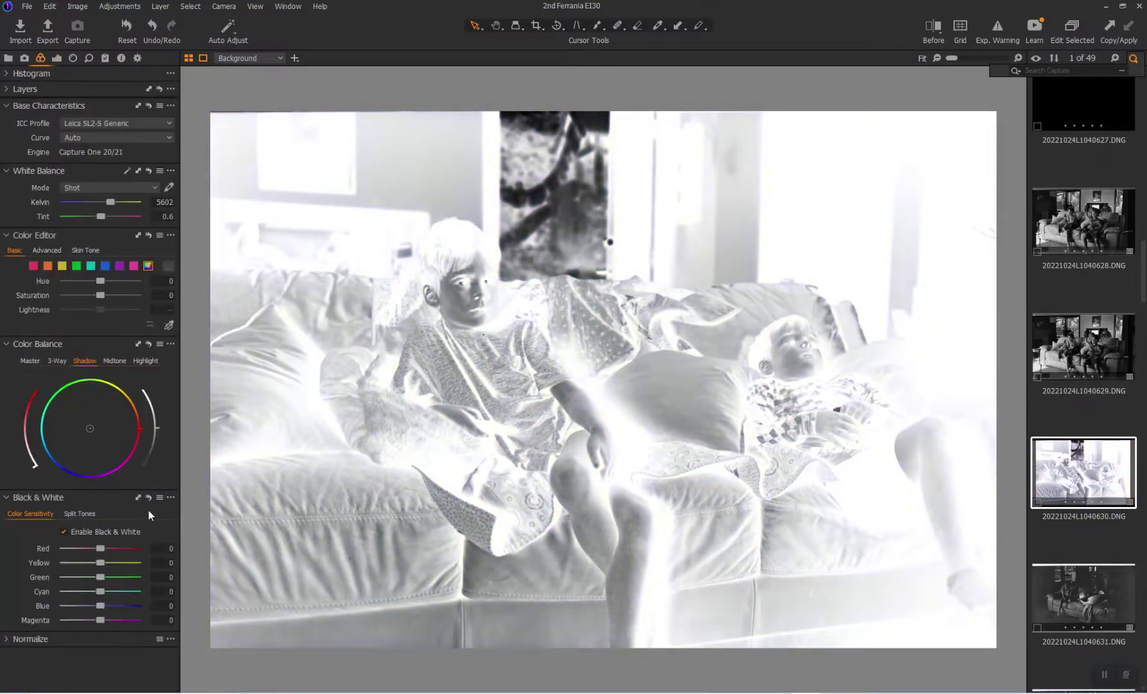
pyautogui.click(59, 57)
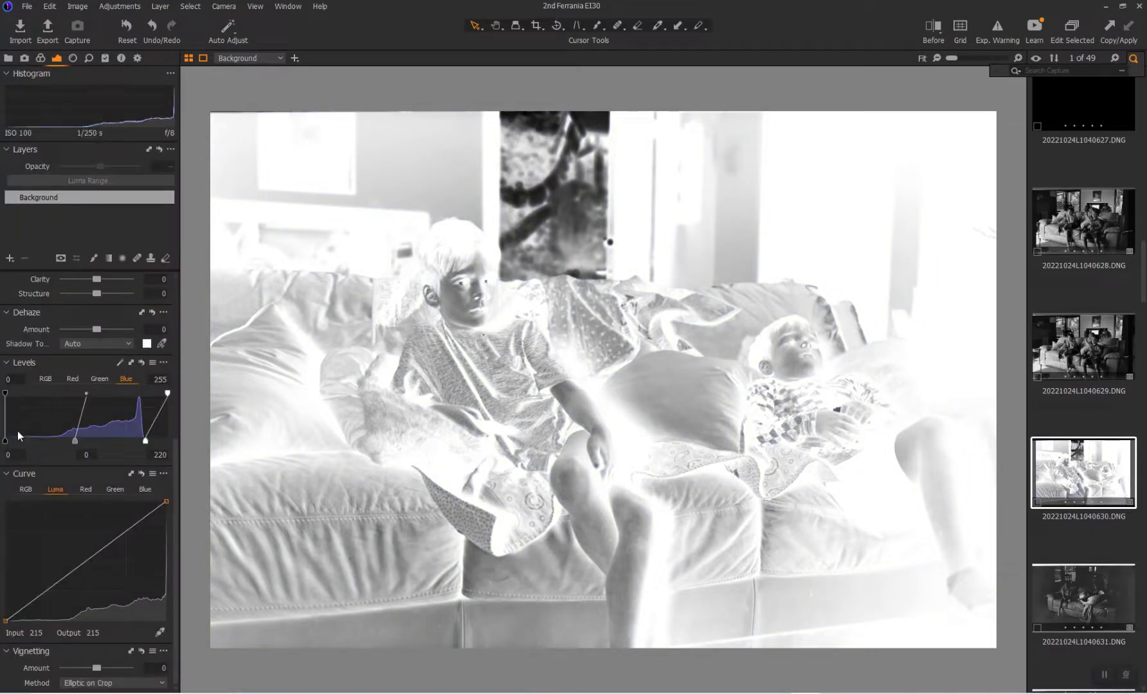
pyautogui.click(45, 379)
# Step: Invert the negative with a Levels black input of 250 and brighten the midtones to 0.2
pyautogui.moveTo(5, 441)
pyautogui.mouseDown()
pyautogui.moveTo(122, 440)
pyautogui.moveTo(4, 441)
pyautogui.mouseUp()
pyautogui.moveTo(110, 440); pyautogui.dragTo(167, 439)
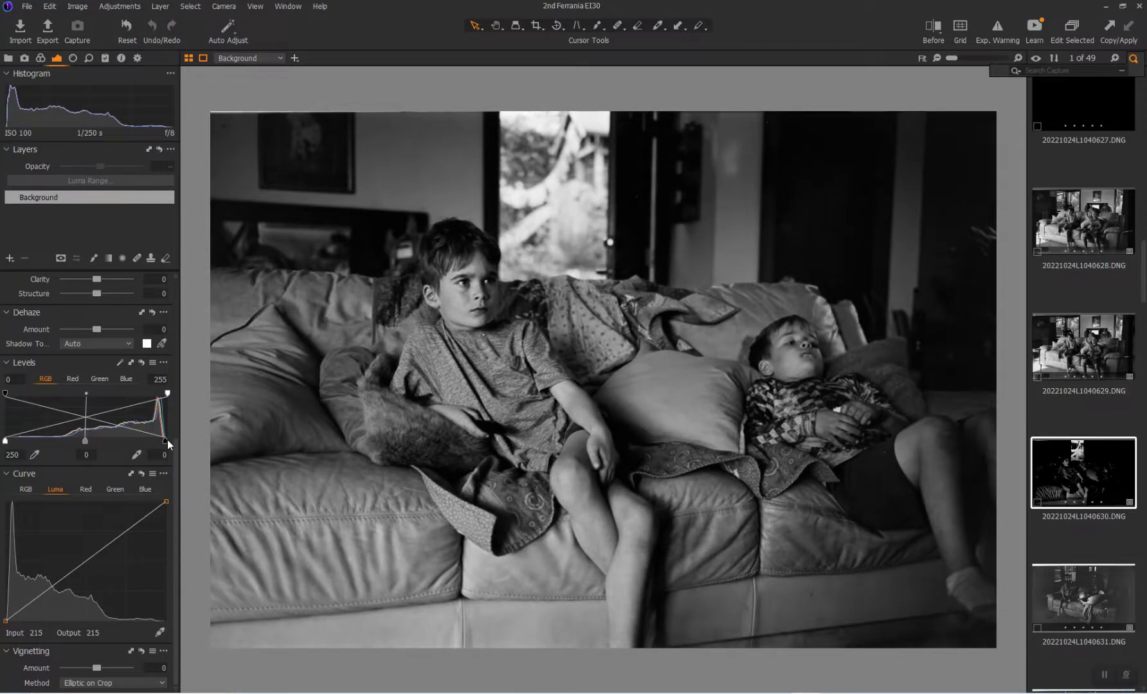
pyautogui.moveTo(85, 442); pyautogui.dragTo(101, 441)
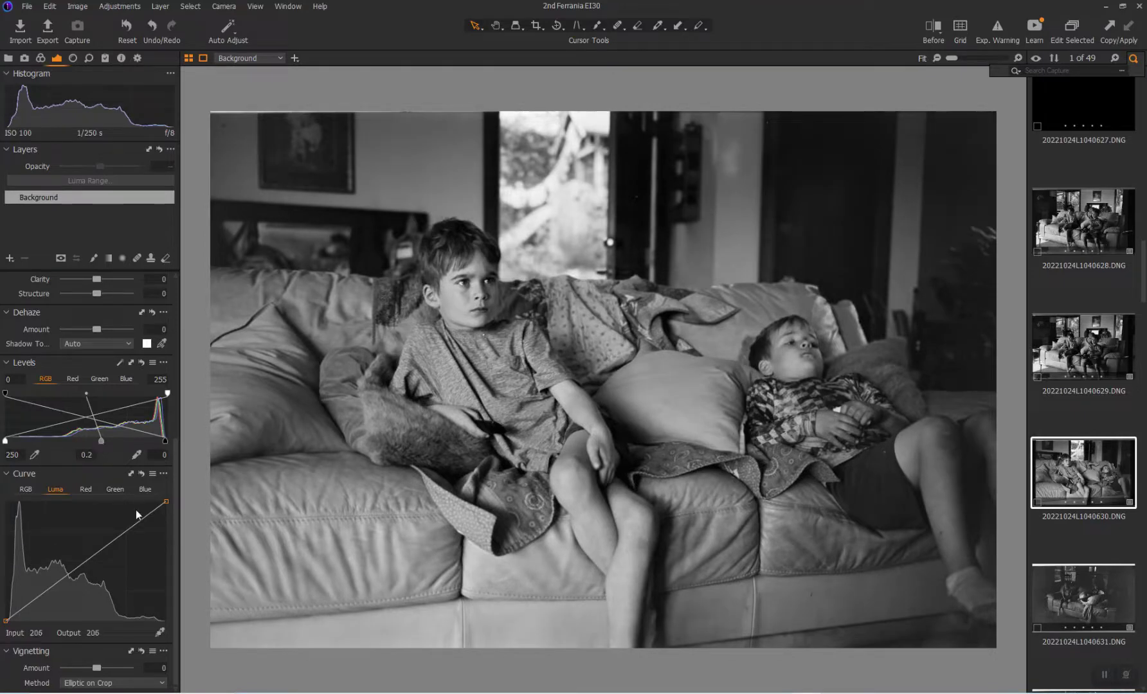
# Step: Apply the Contrast Luma curve preset and raise a mid-curve control point
pyautogui.click(153, 474)
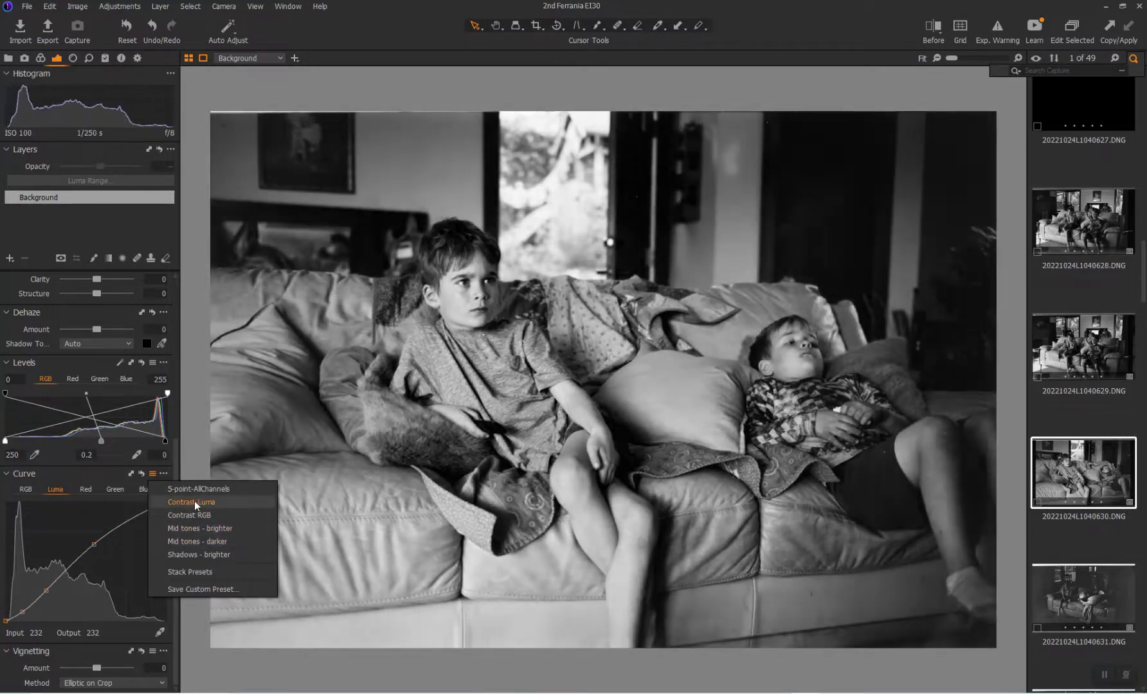
pyautogui.click(195, 501)
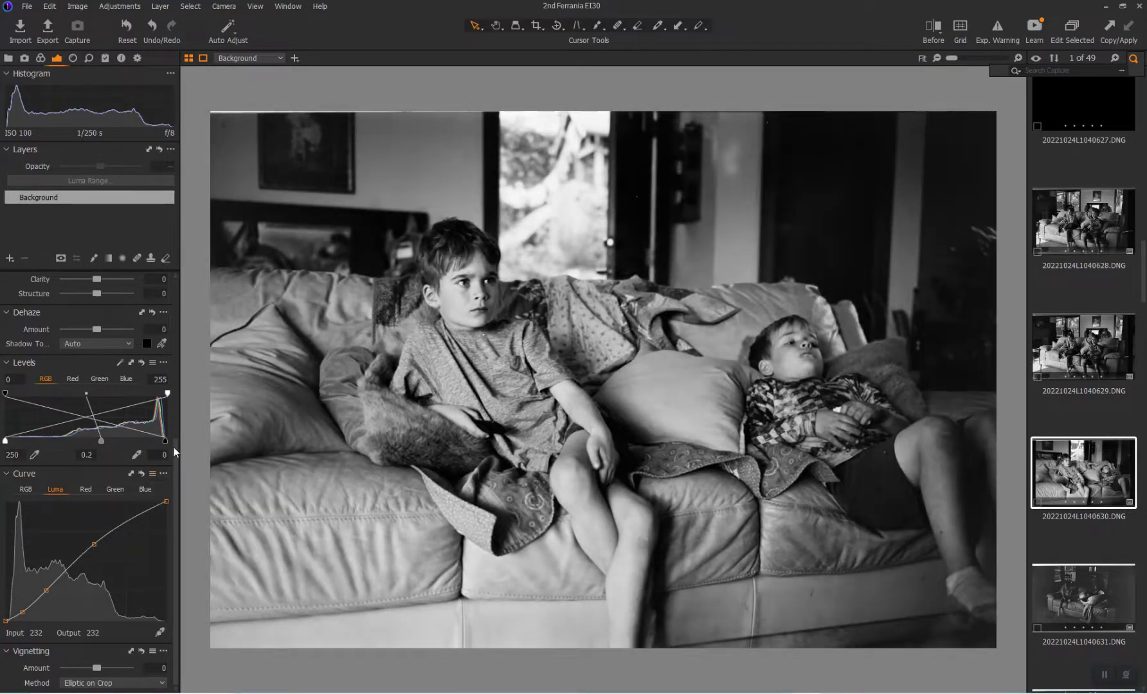
pyautogui.click(95, 544)
pyautogui.moveTo(178, 523); pyautogui.dragTo(167, 350)
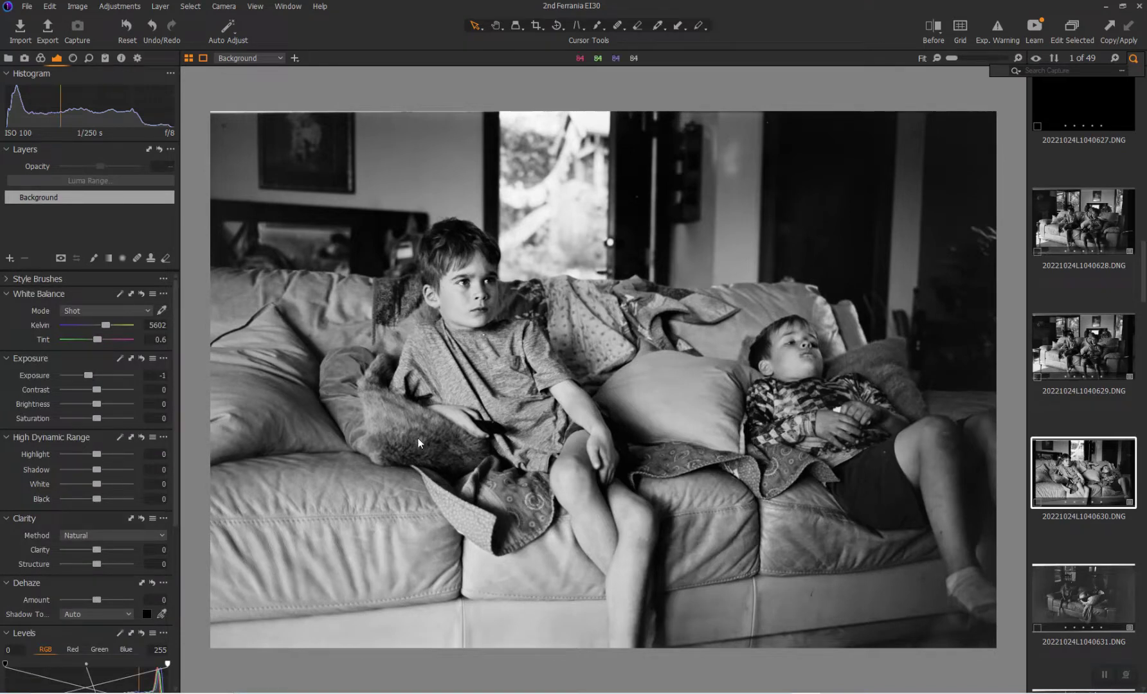
# Step: Lower the crop's top edge slightly and apply the crop
pyautogui.click(536, 25)
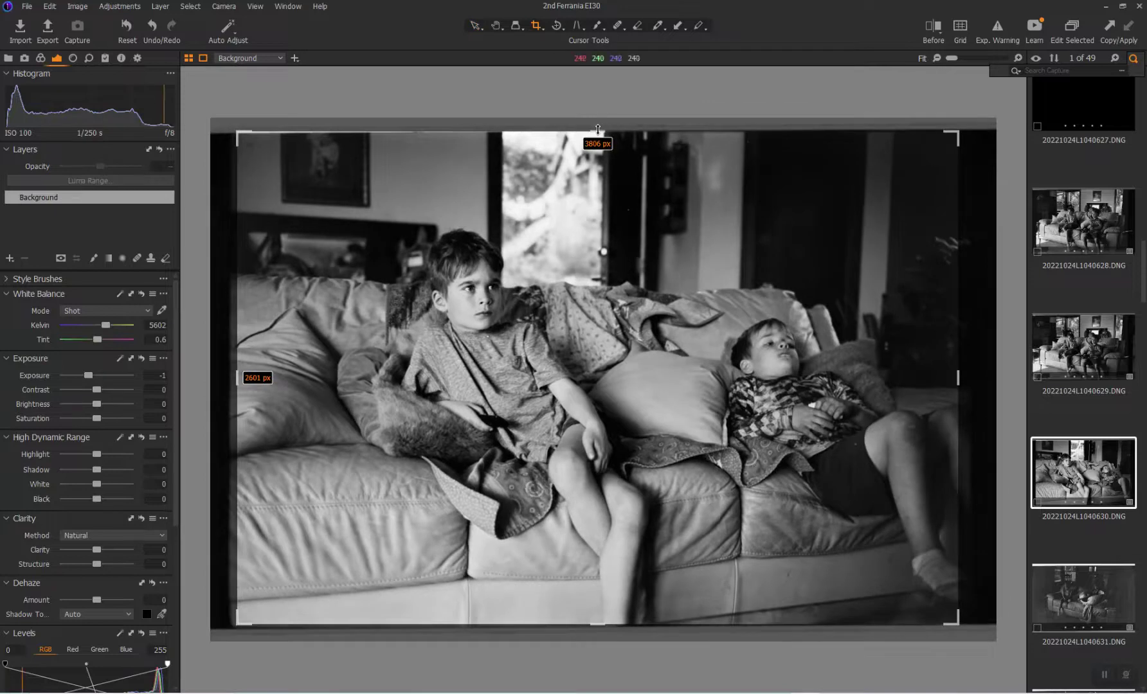
pyautogui.moveTo(596, 131); pyautogui.dragTo(594, 137)
pyautogui.press('h')
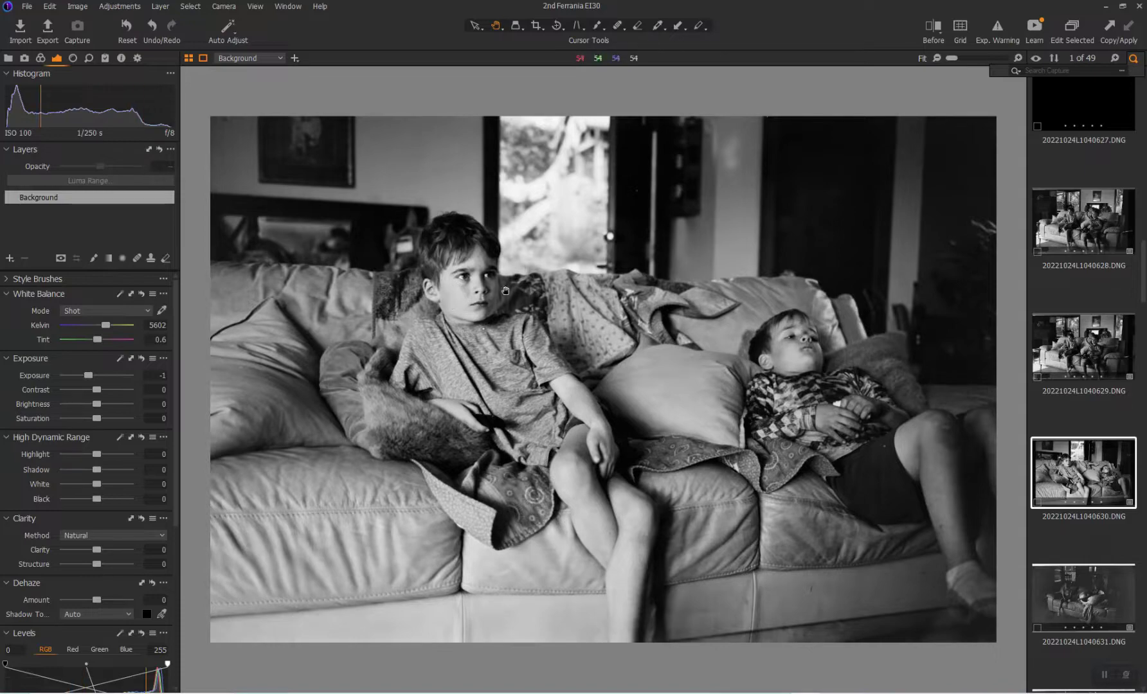
# Step: Zoom in and add a heal layer that removes the white speck on the boy's shirt
pyautogui.scroll(2, 505, 291)
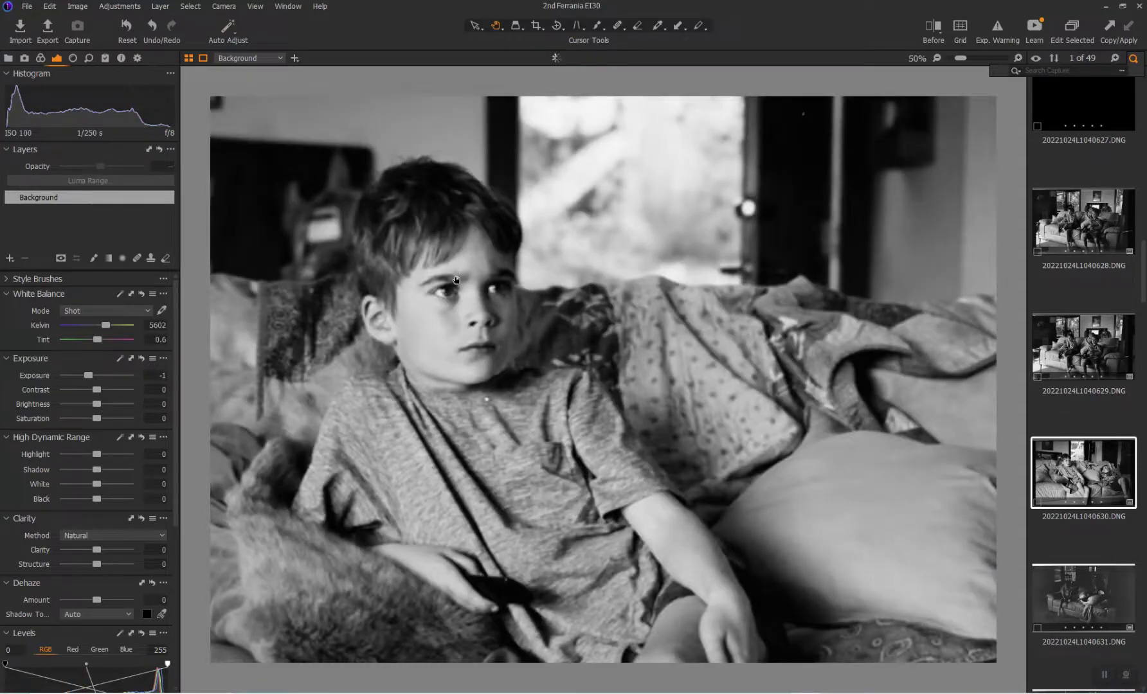
pyautogui.scroll(1, 456, 277)
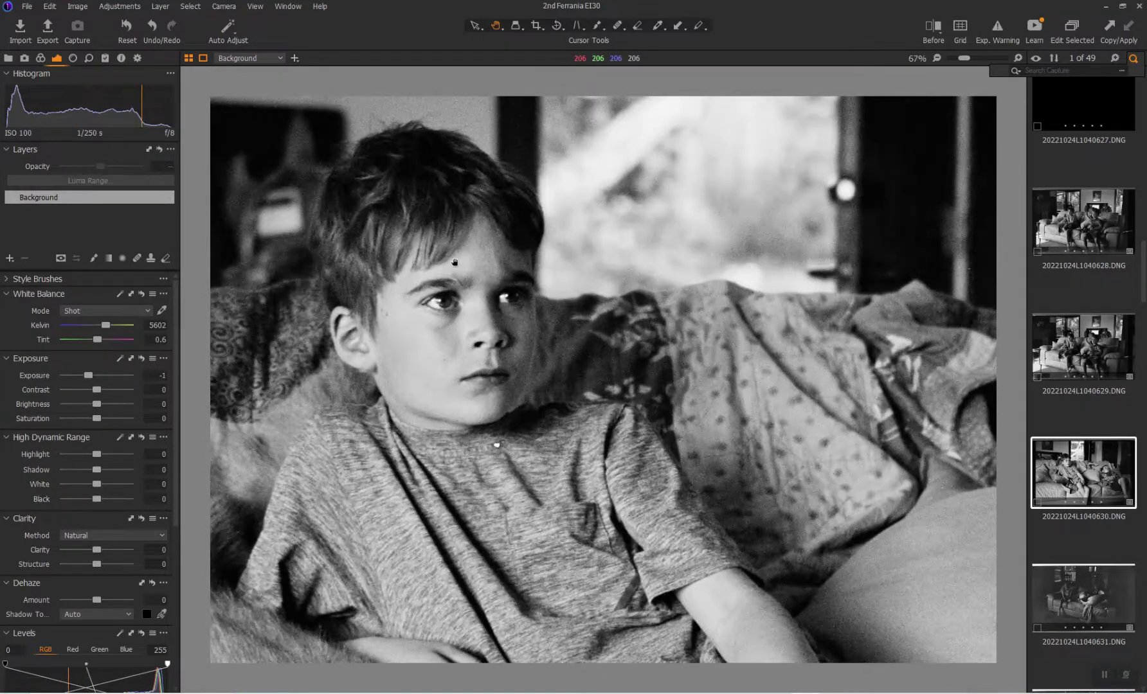
pyautogui.scroll(1, 447, 434)
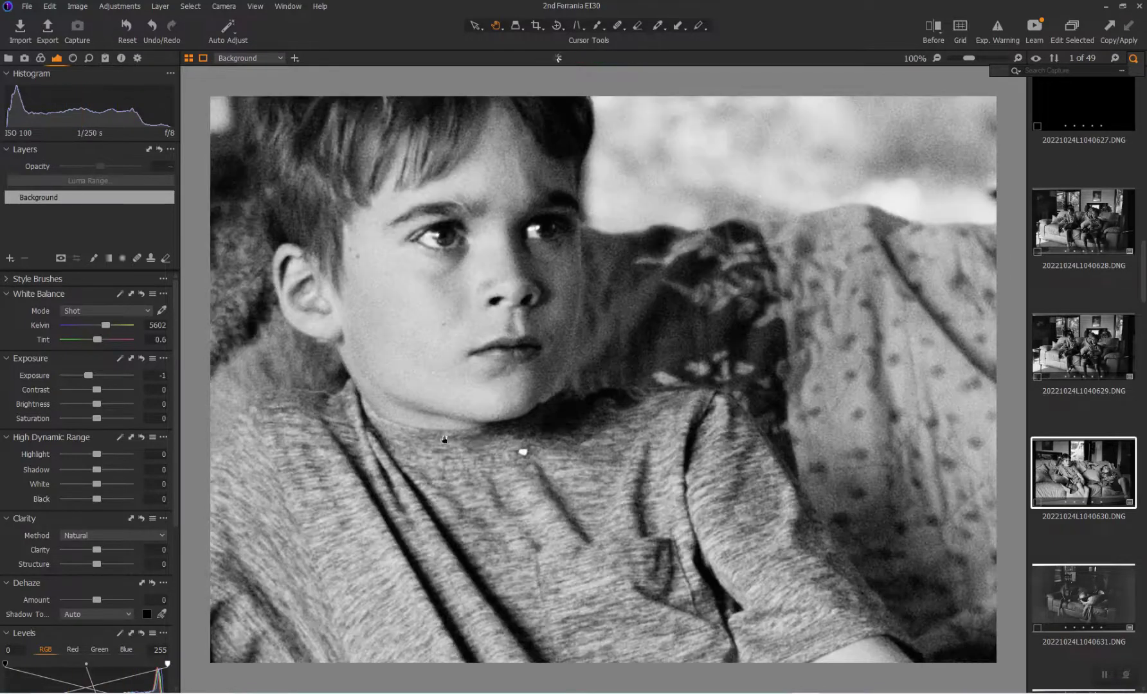
pyautogui.click(137, 259)
pyautogui.click(522, 452)
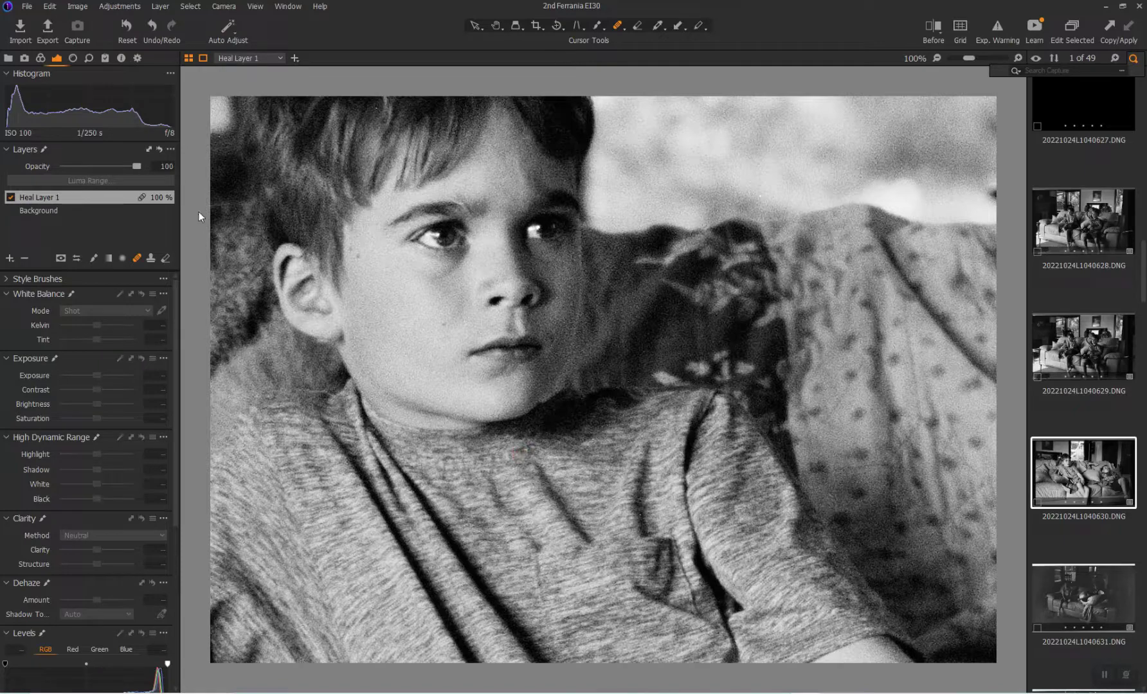
# Step: Set the Background layer's Sharpening Amount to 35 in the Details settings
pyautogui.click(73, 57)
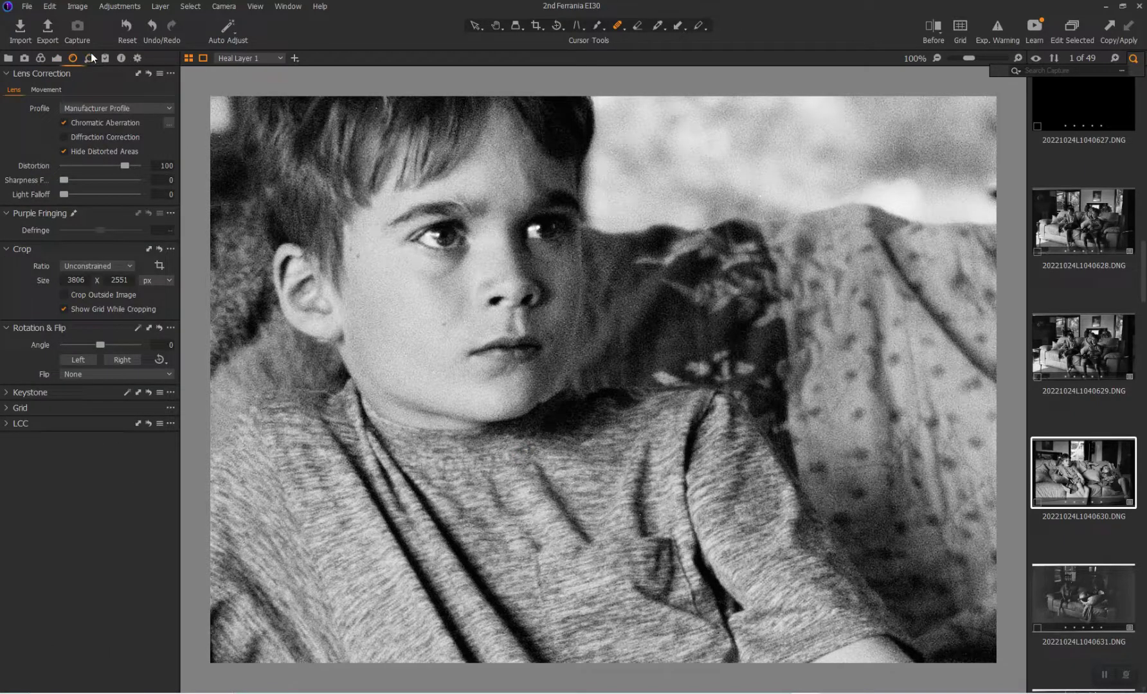
pyautogui.click(88, 58)
pyautogui.click(57, 57)
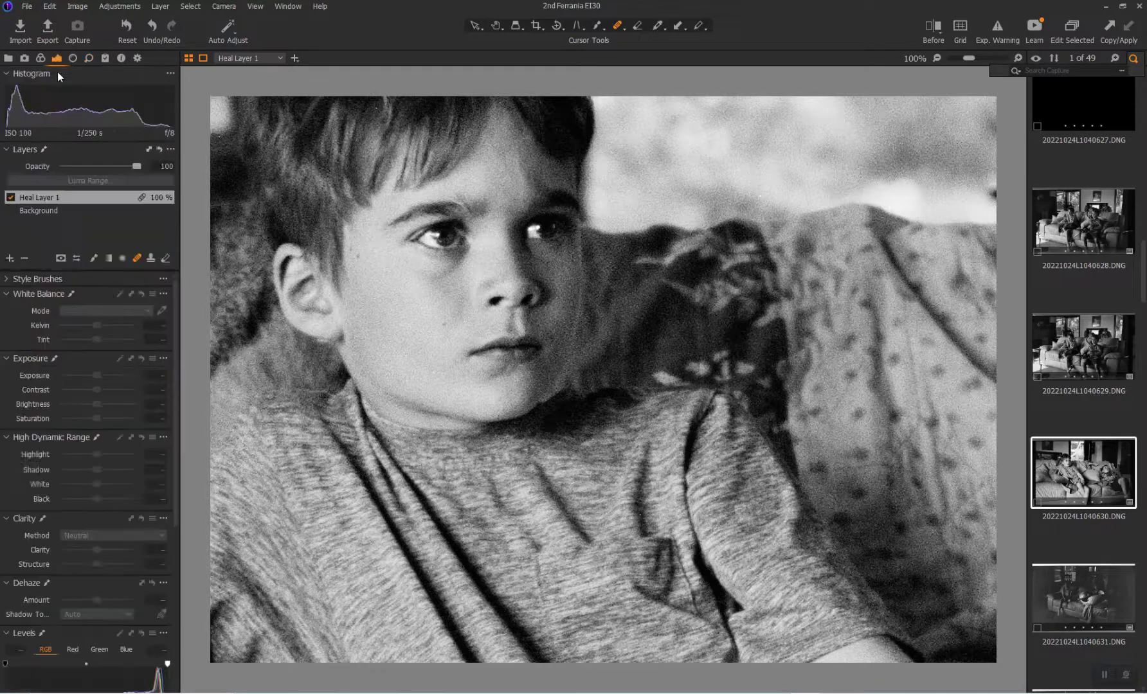
pyautogui.click(40, 210)
pyautogui.click(89, 60)
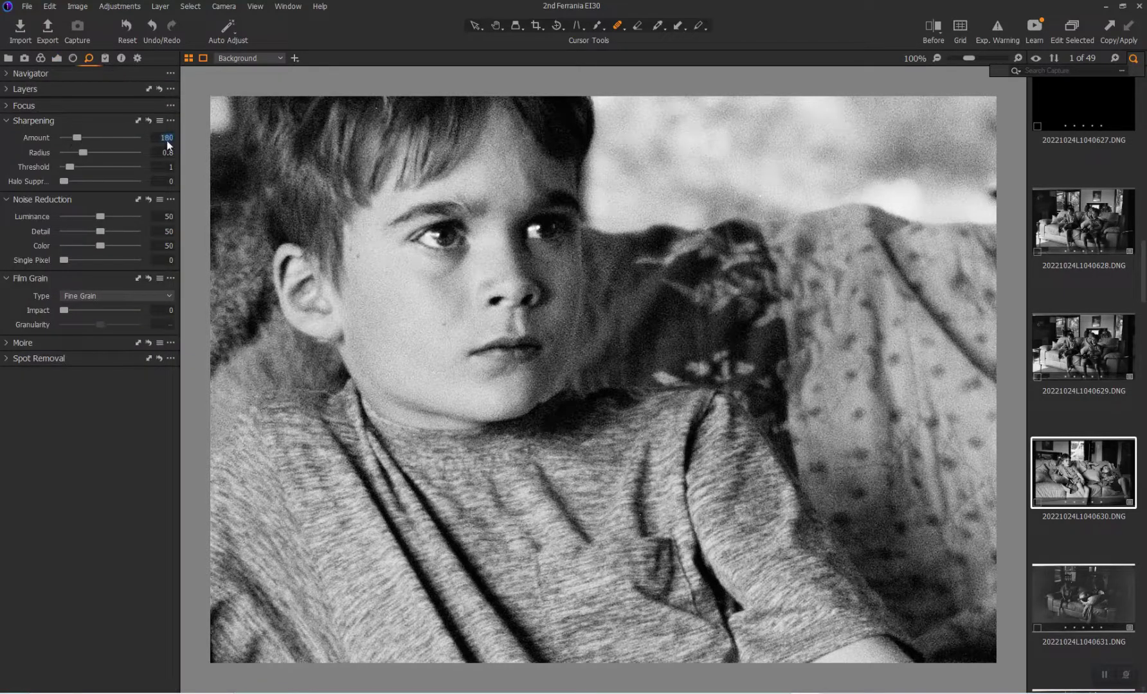
pyautogui.write('35')
pyautogui.press('Return')
pyautogui.click(101, 122)
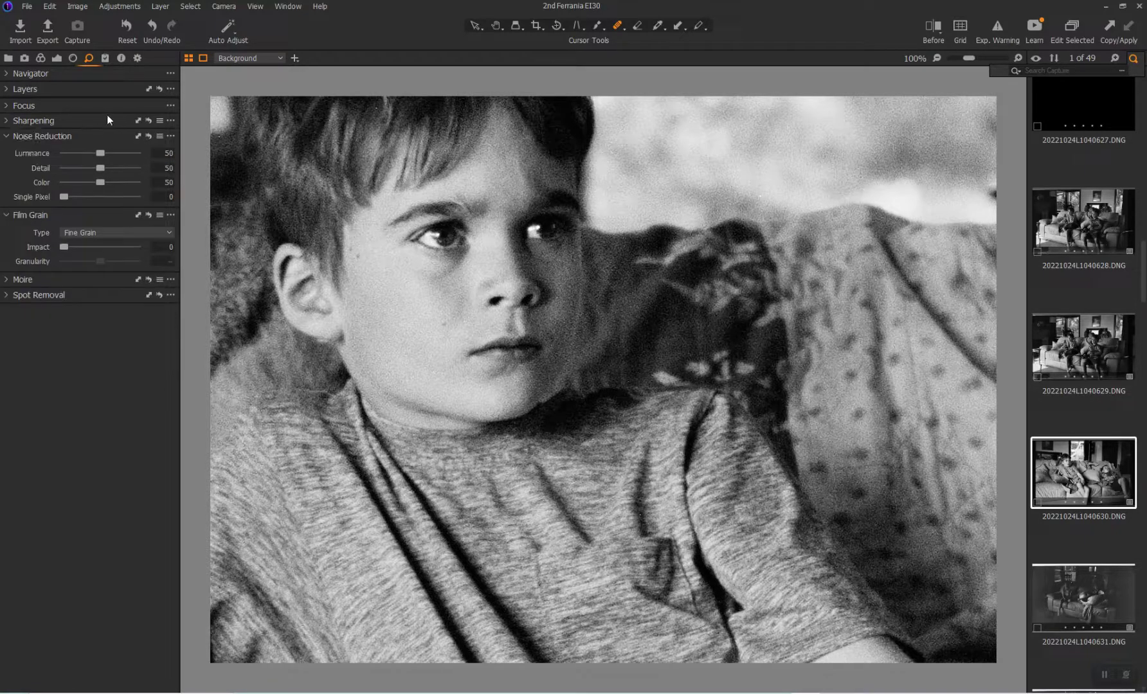
# Step: Return to the exposure adjustments and fit the whole photo in the view
pyautogui.click(56, 57)
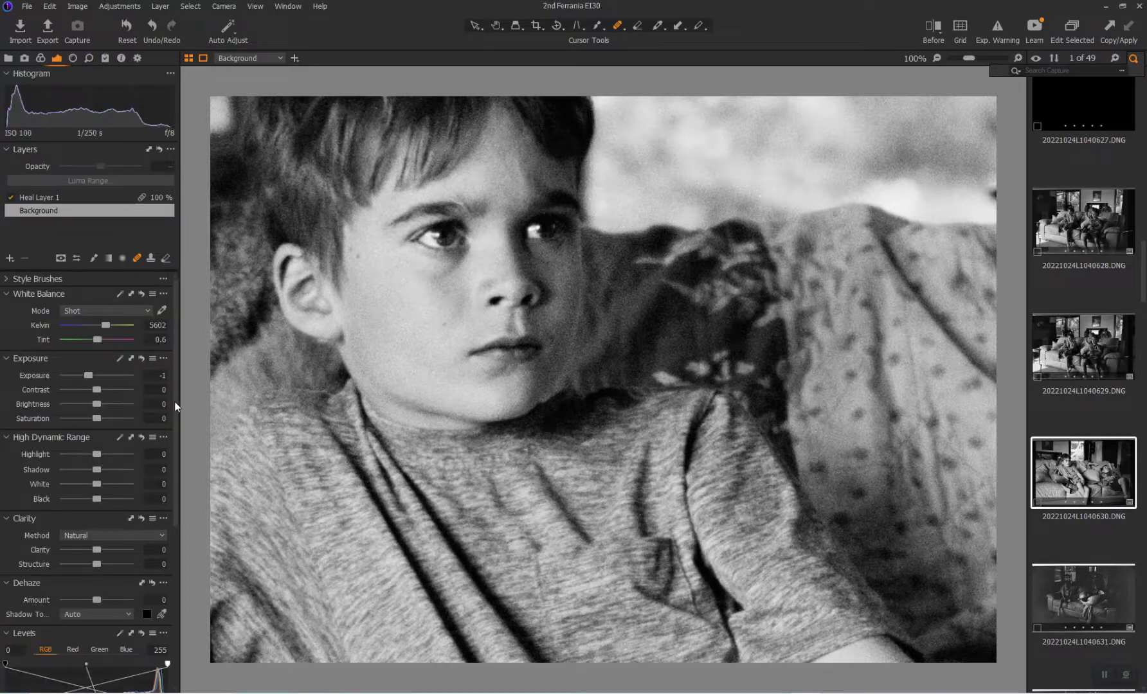
pyautogui.moveTo(175, 401); pyautogui.dragTo(177, 469)
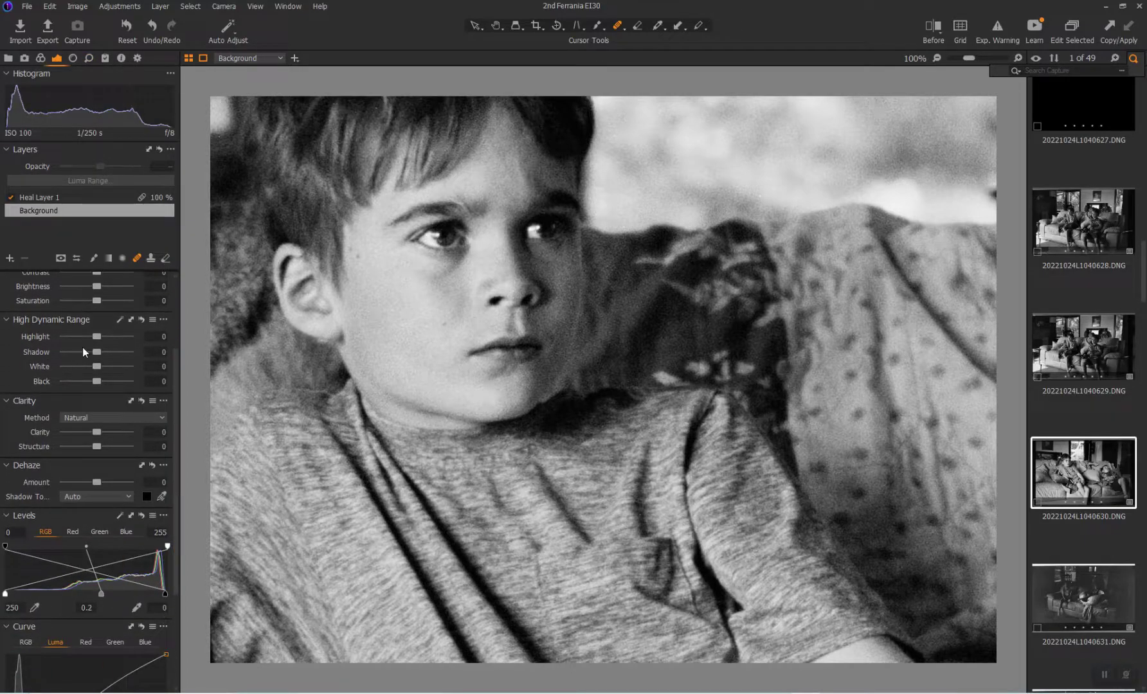
pyautogui.moveTo(175, 380); pyautogui.dragTo(177, 296)
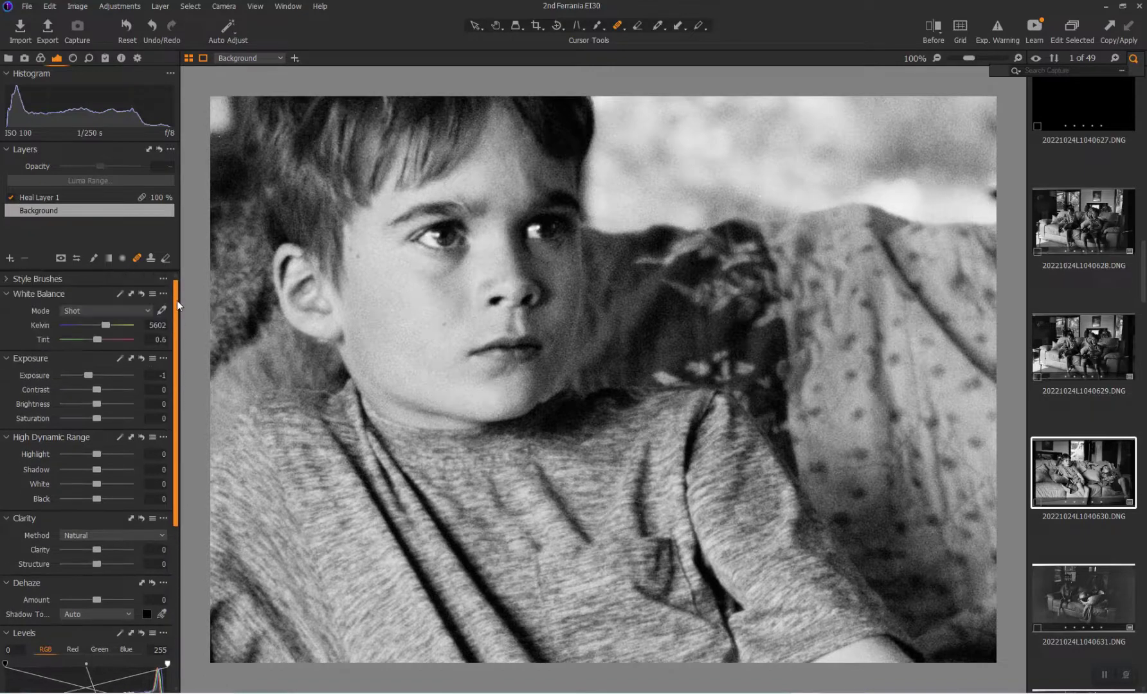
pyautogui.hotkey('ctrl', '0')
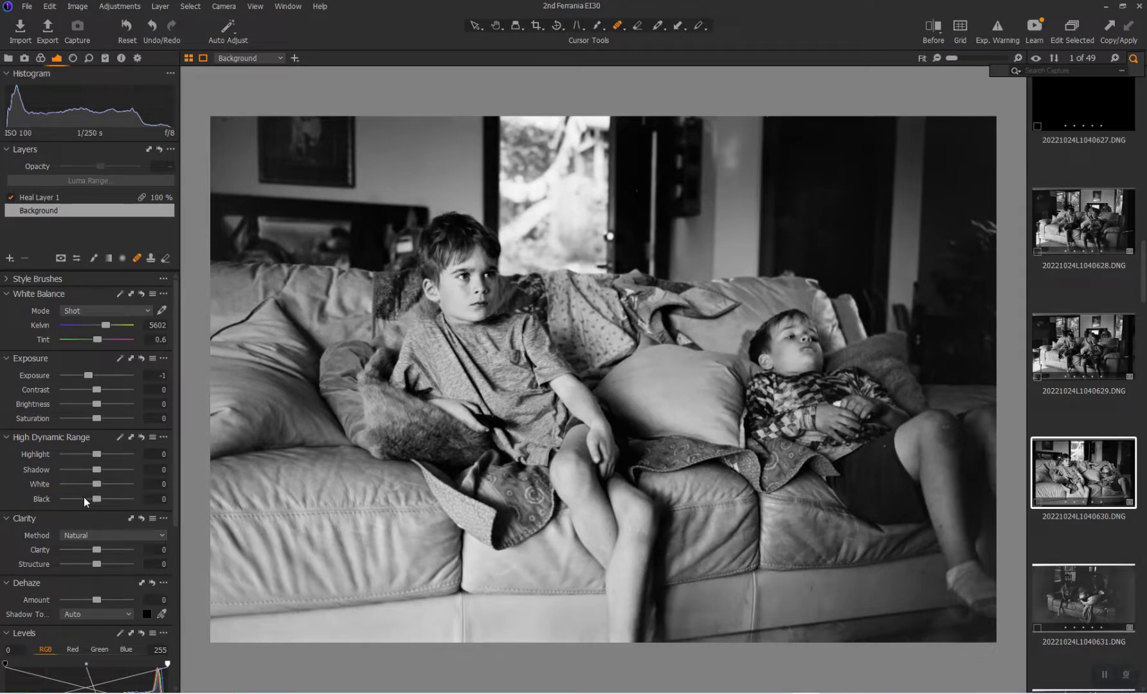
# Step: Set High Dynamic Range Black to 45, Shadow to -33, Highlight to 17 and White to 8
pyautogui.moveTo(84, 497); pyautogui.dragTo(139, 498)
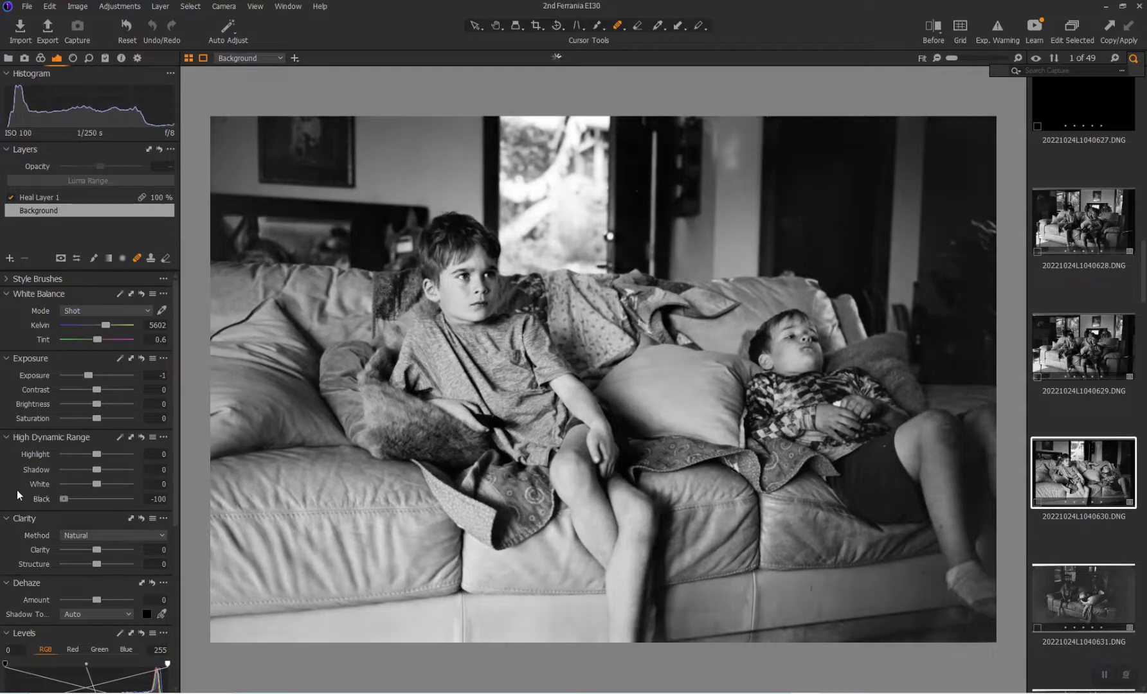
pyautogui.moveTo(63, 498); pyautogui.dragTo(111, 491)
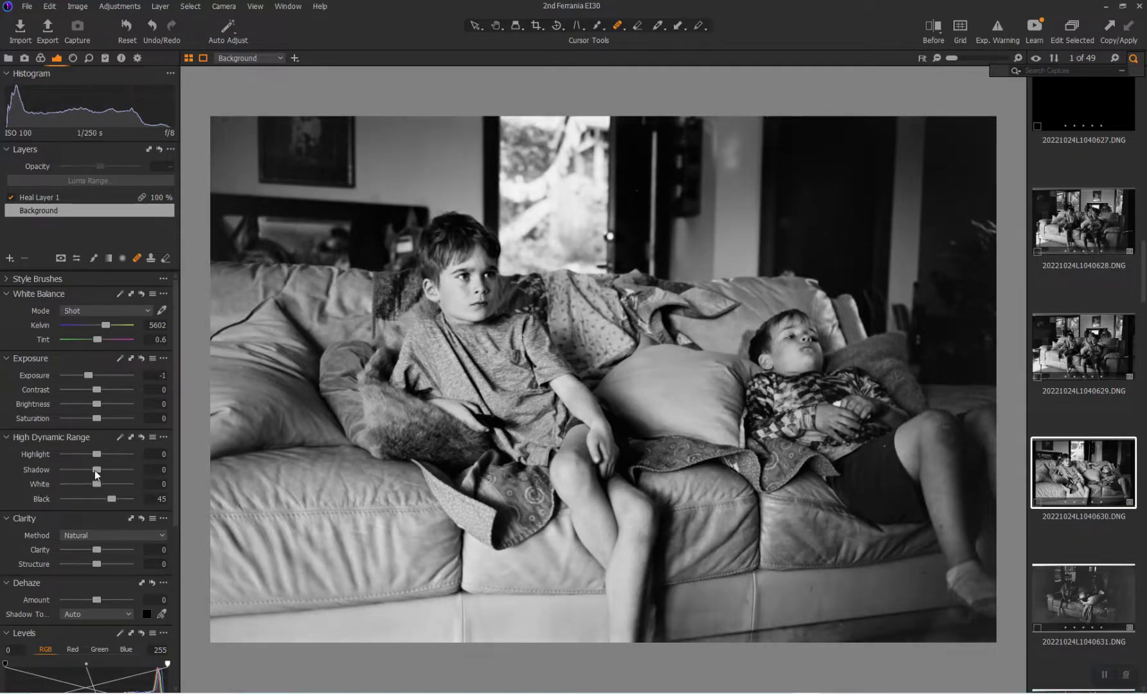
pyautogui.moveTo(93, 470)
pyautogui.mouseDown()
pyautogui.moveTo(73, 468)
pyautogui.moveTo(83, 466)
pyautogui.mouseUp()
pyautogui.moveTo(81, 454); pyautogui.dragTo(105, 484)
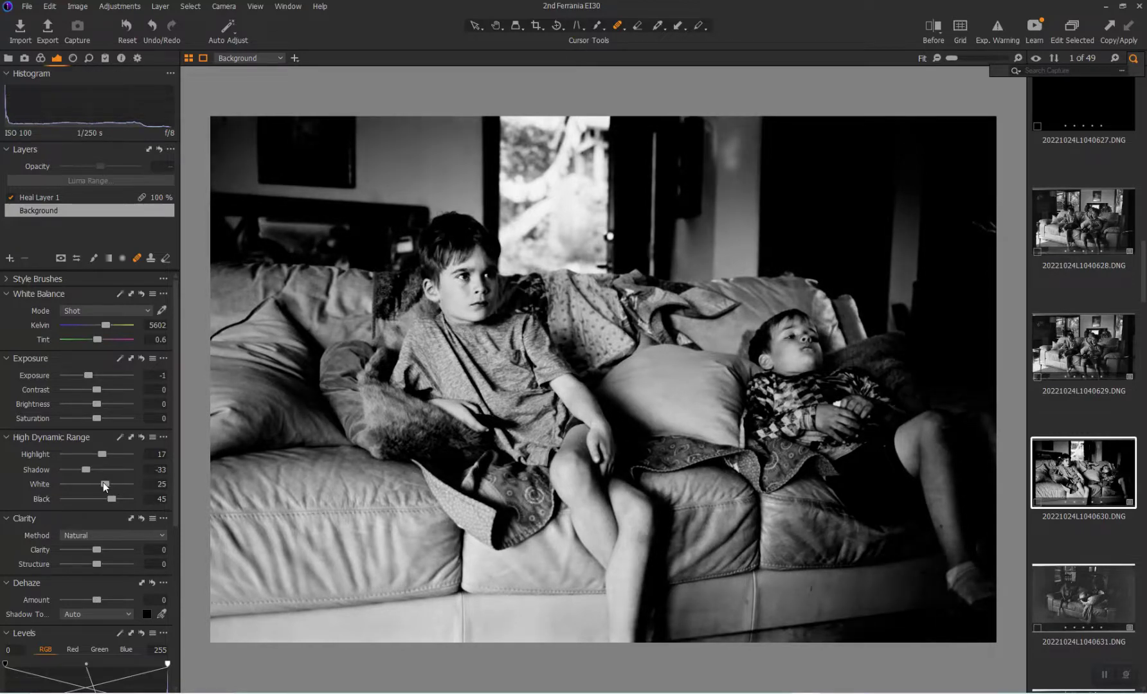
pyautogui.scroll(-2, 100, 485)
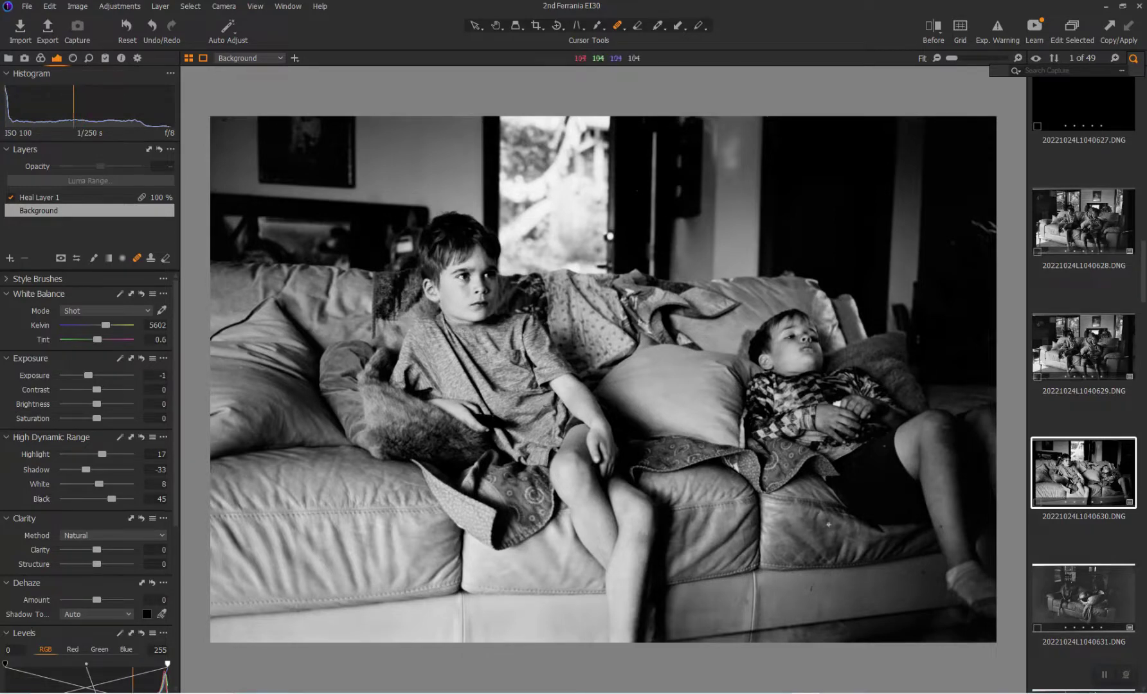
# Step: Process the photo with the JPEG sRGB recipe at 100% scale
pyautogui.click(137, 57)
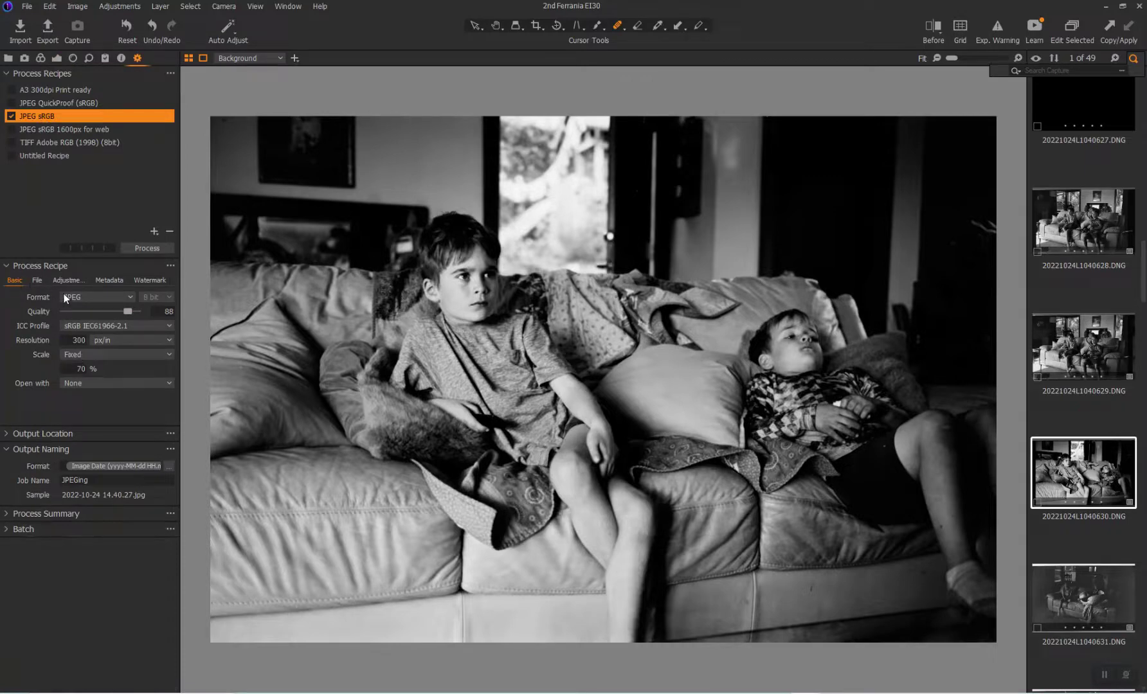
pyautogui.click(67, 369)
pyautogui.press('Left')
pyautogui.hotkey('ctrl', 'a')
pyautogui.write('100')
pyautogui.press('Return')
pyautogui.click(146, 248)
# Step: In Discord's #film-darkroom channel, type the draft 'another end to another video'
pyautogui.hotkey('alt', 'Tab')
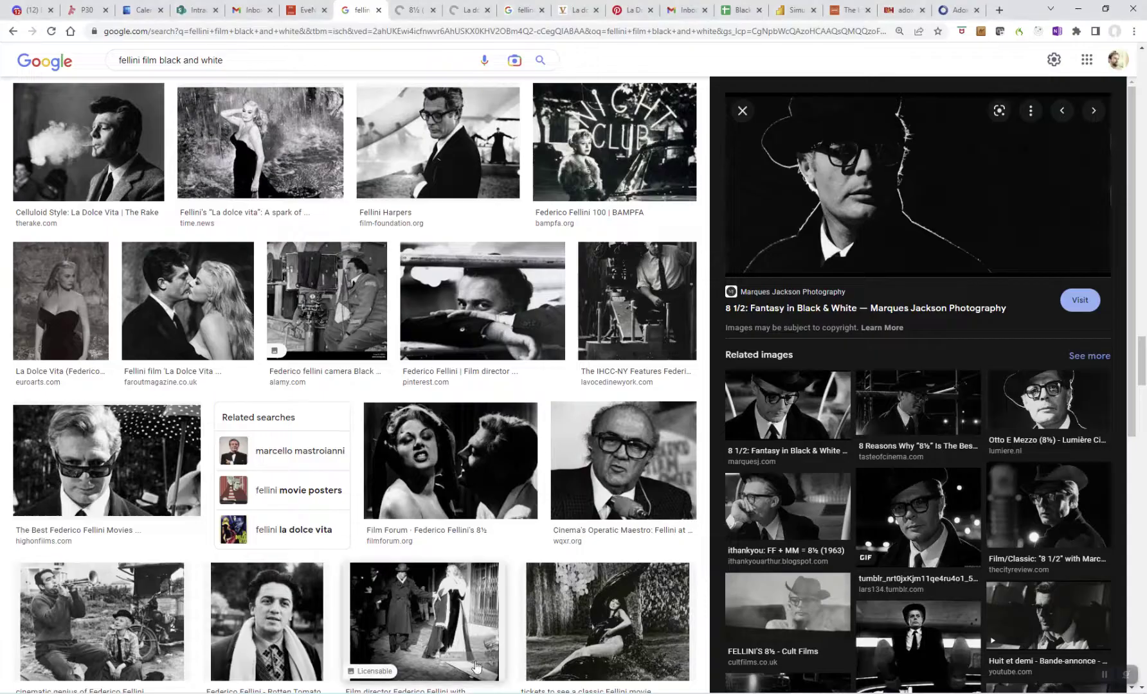
pyautogui.click(33, 18)
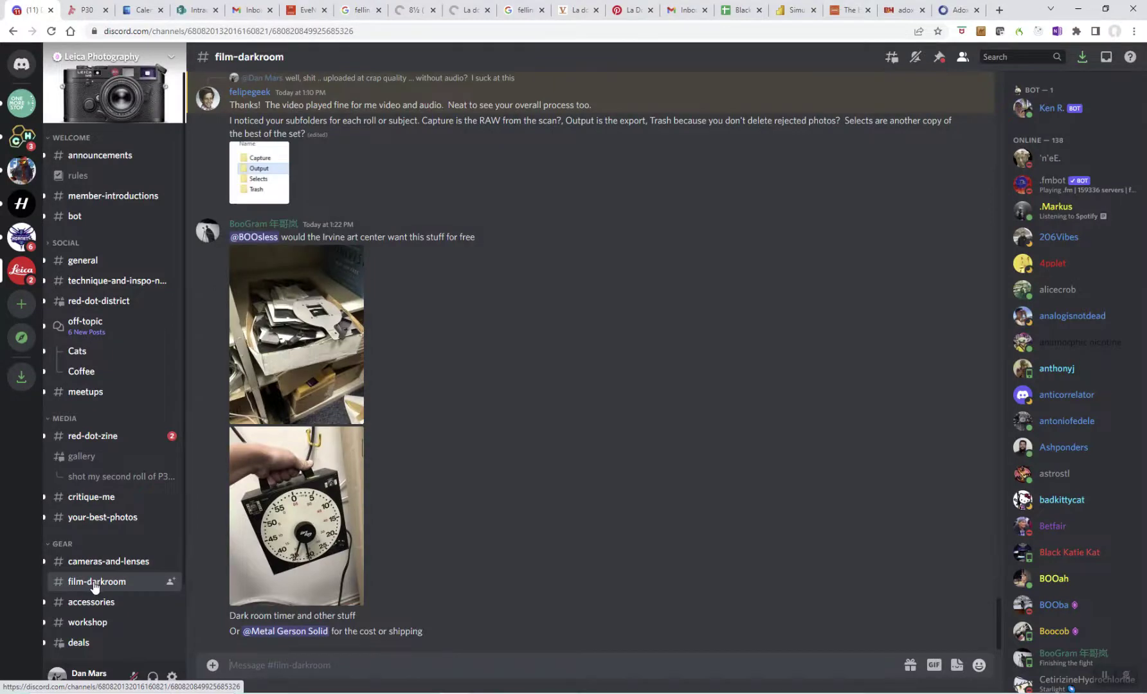
pyautogui.scroll(7, 414, 342)
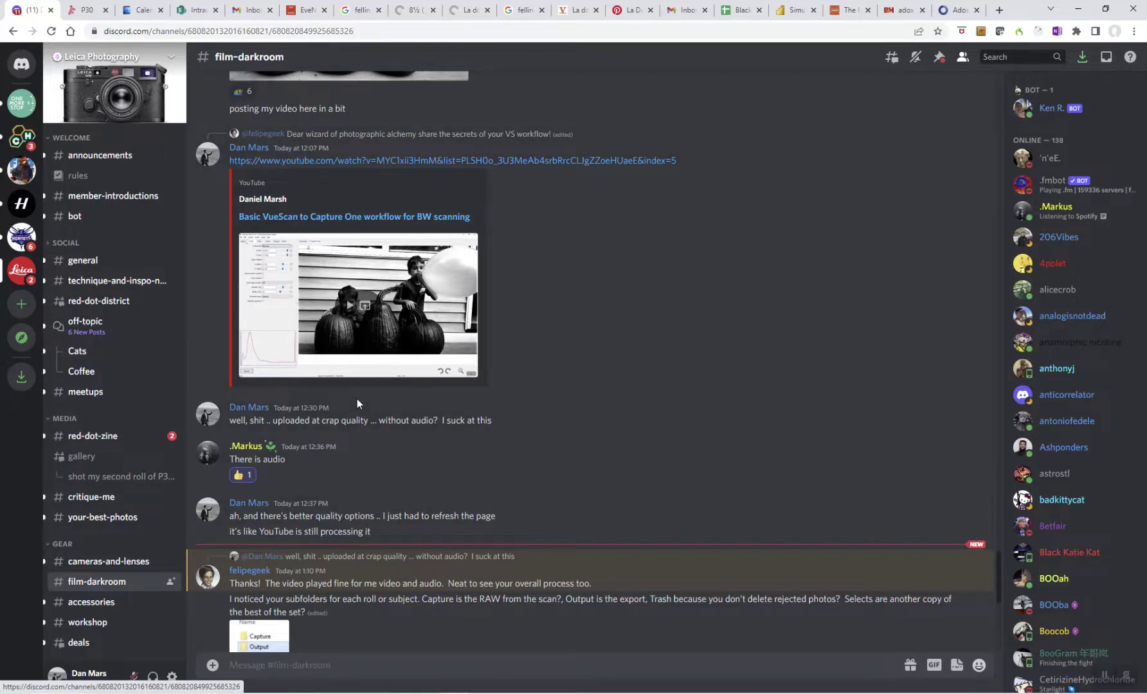
pyautogui.scroll(-7, 357, 398)
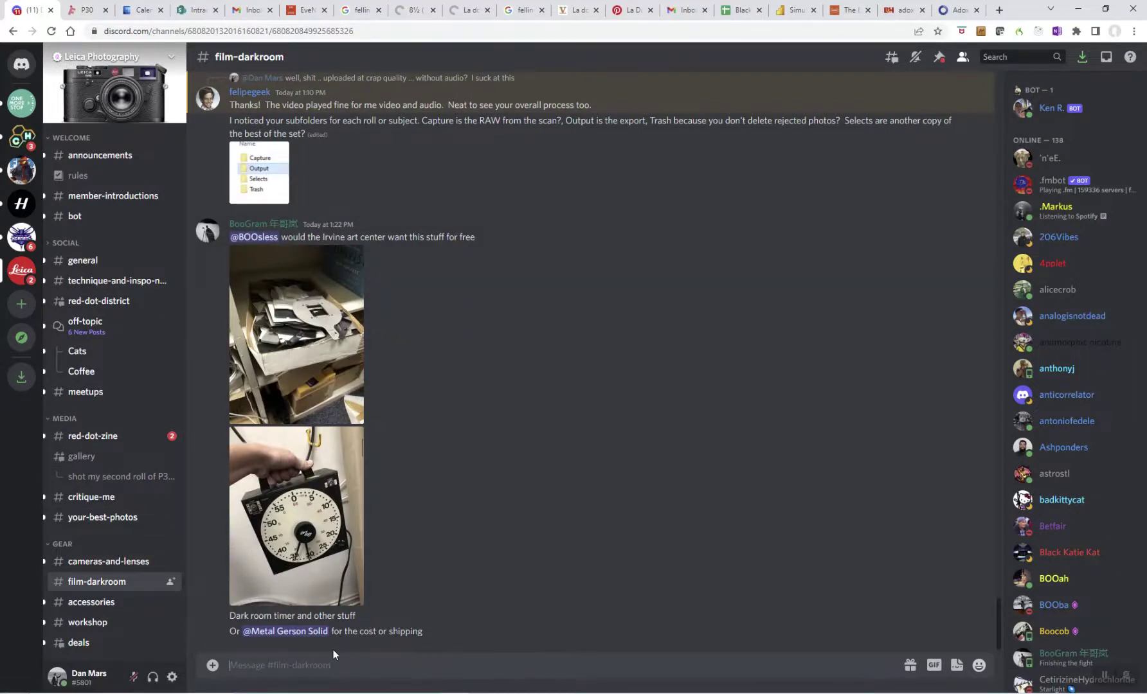
pyautogui.write('another end to another video')
# Step: Bring up the exported photos' Output folder in File Explorer and refresh it
pyautogui.hotkey('alt', 'Tab')
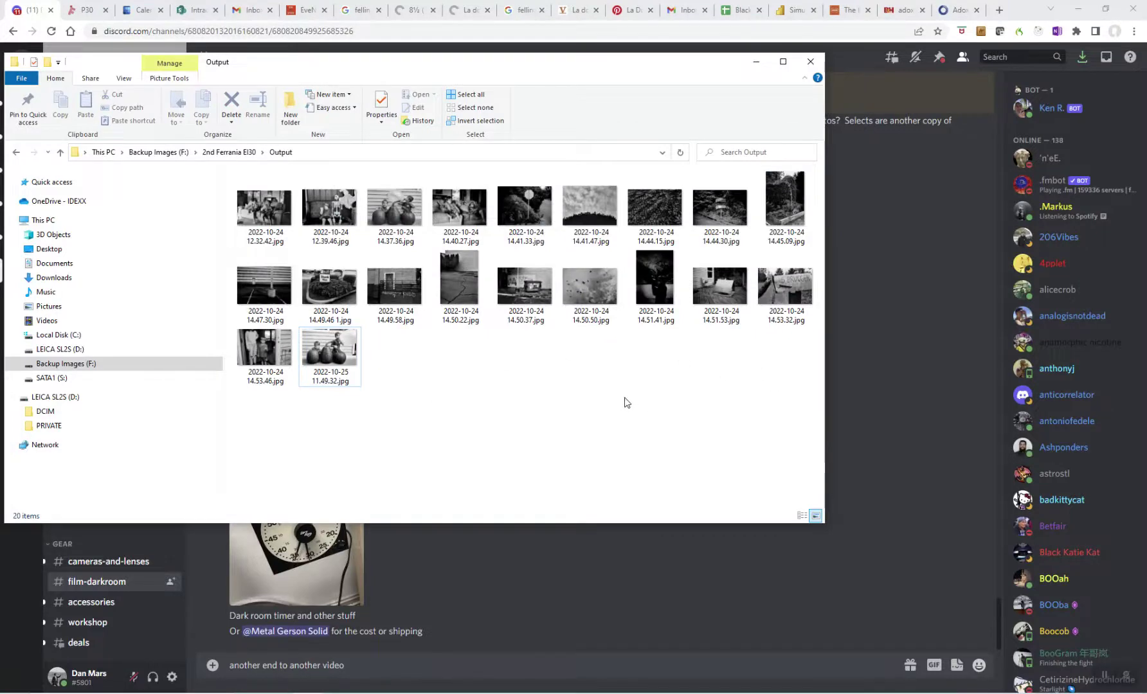
pyautogui.click(281, 152)
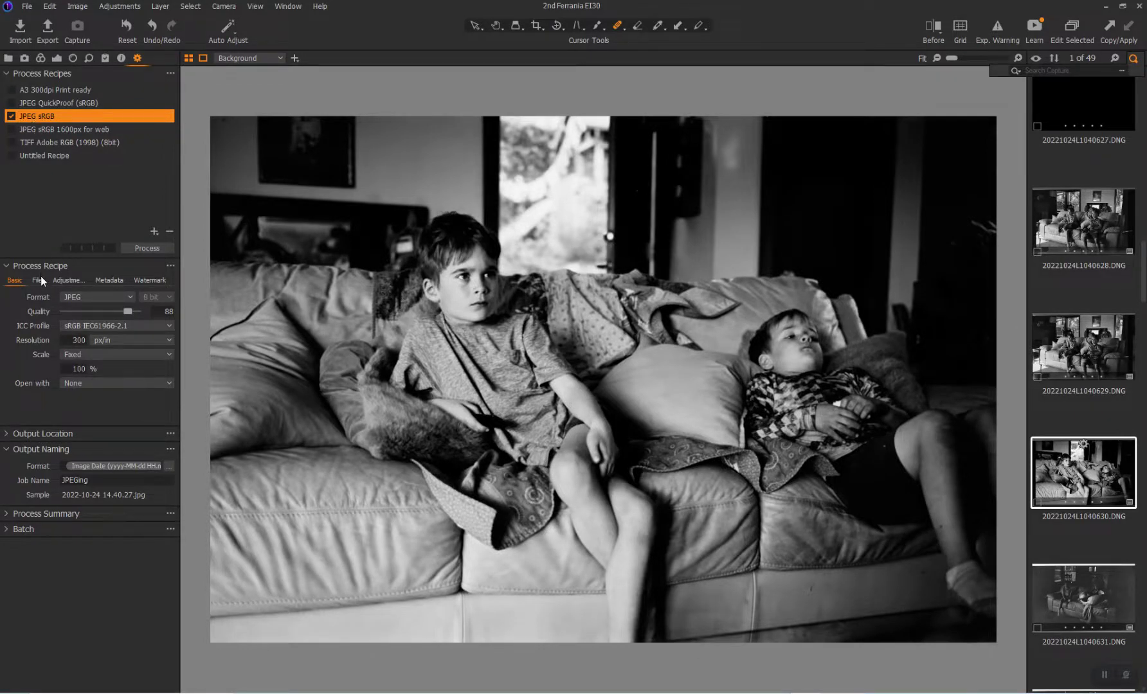
# Step: Confirm the export Root Folder is Output and process the photo again
pyautogui.click(40, 278)
pyautogui.click(109, 297)
pyautogui.click(121, 361)
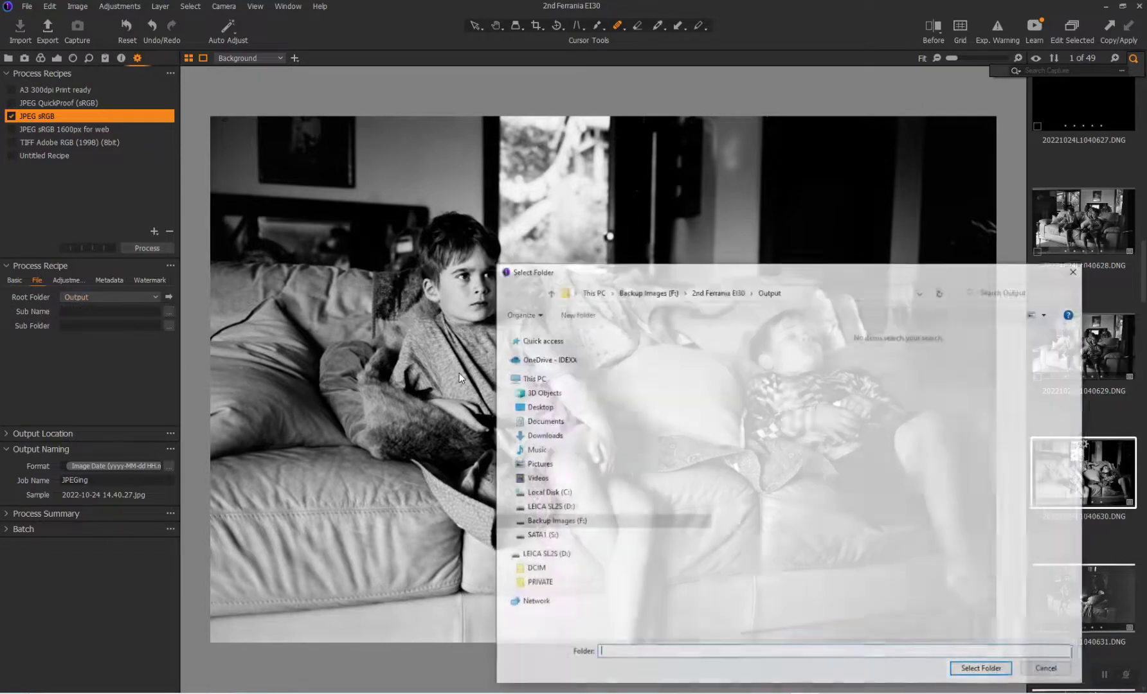
pyautogui.click(1050, 672)
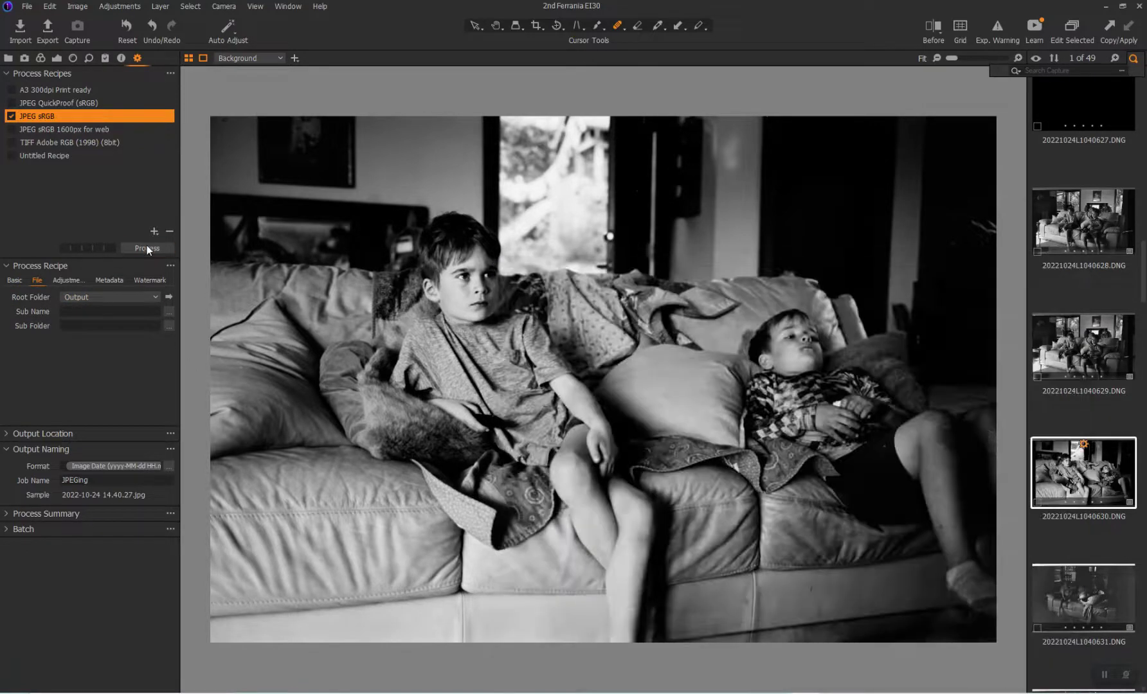
pyautogui.click(147, 246)
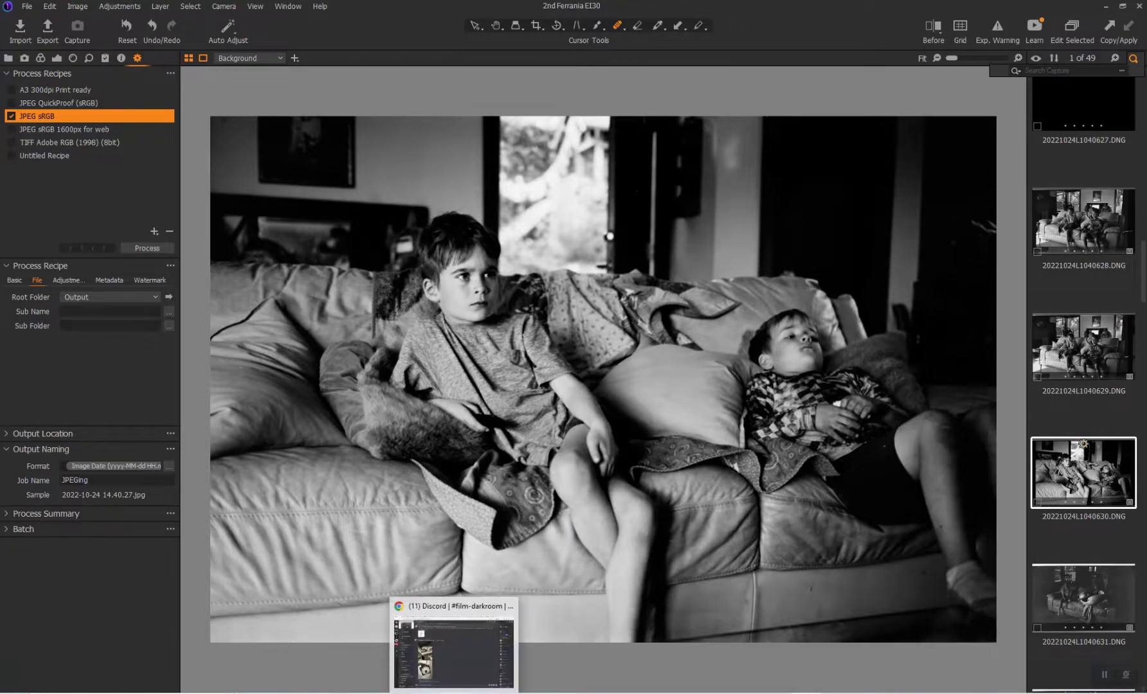
pyautogui.click(453, 649)
# Step: Attach the exported 2022-10-24 14.40.27.jpg to the Discord message and send it
pyautogui.hotkey('alt', 'Tab')
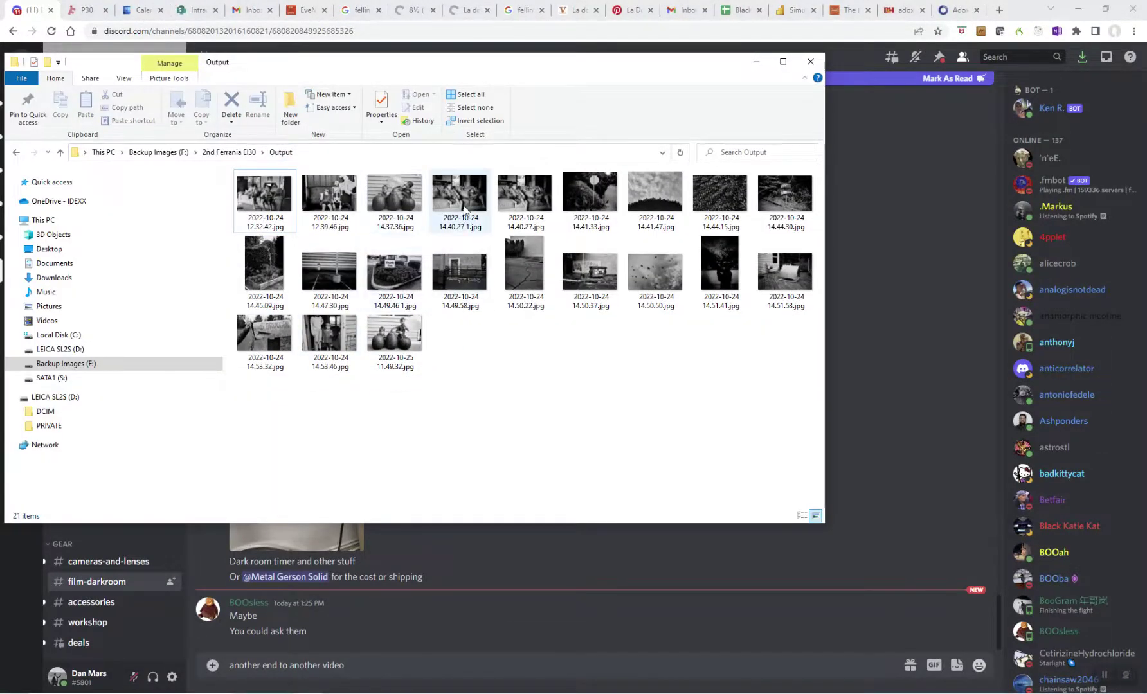
pyautogui.moveTo(522, 196); pyautogui.dragTo(434, 633)
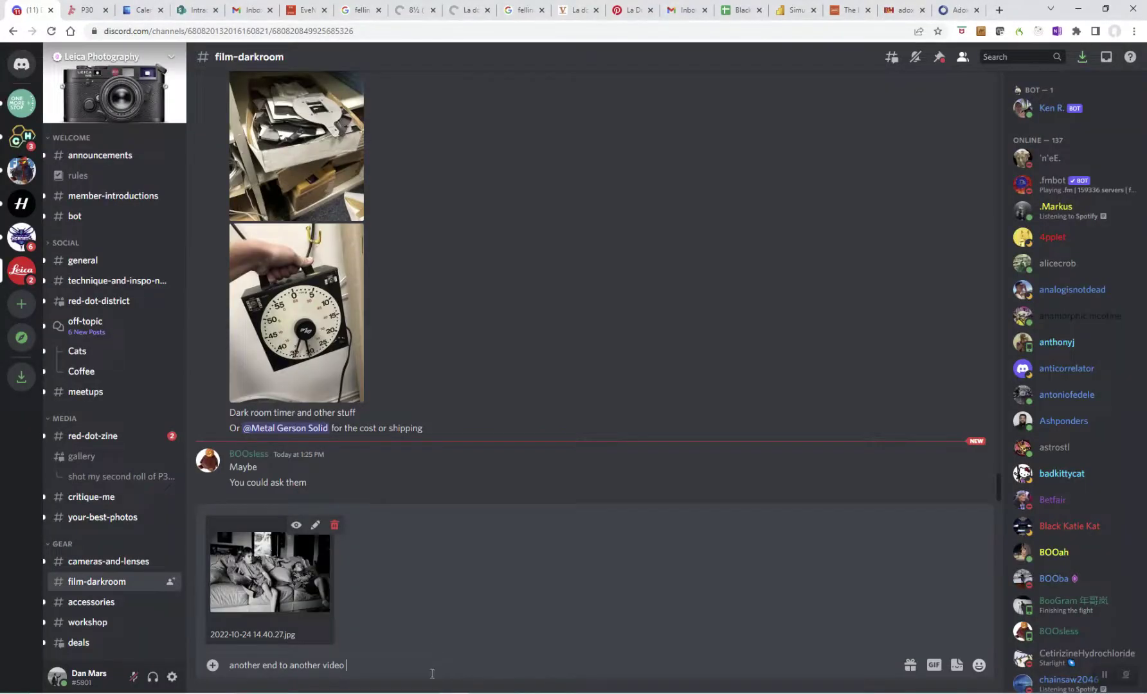
pyautogui.press('Return')
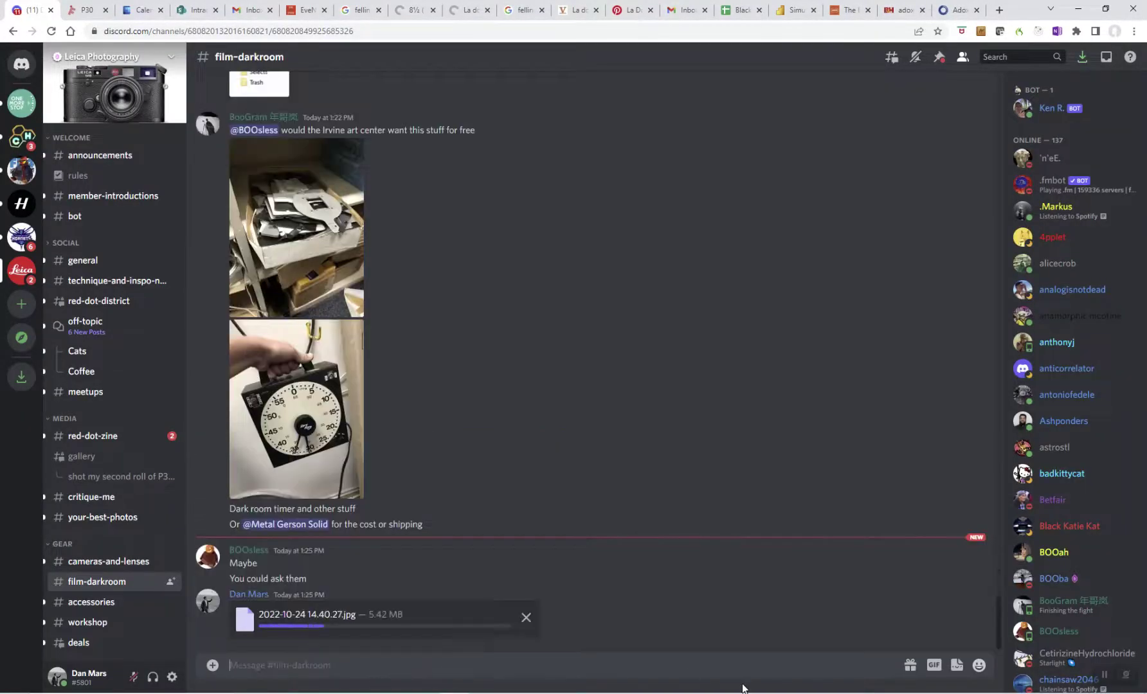